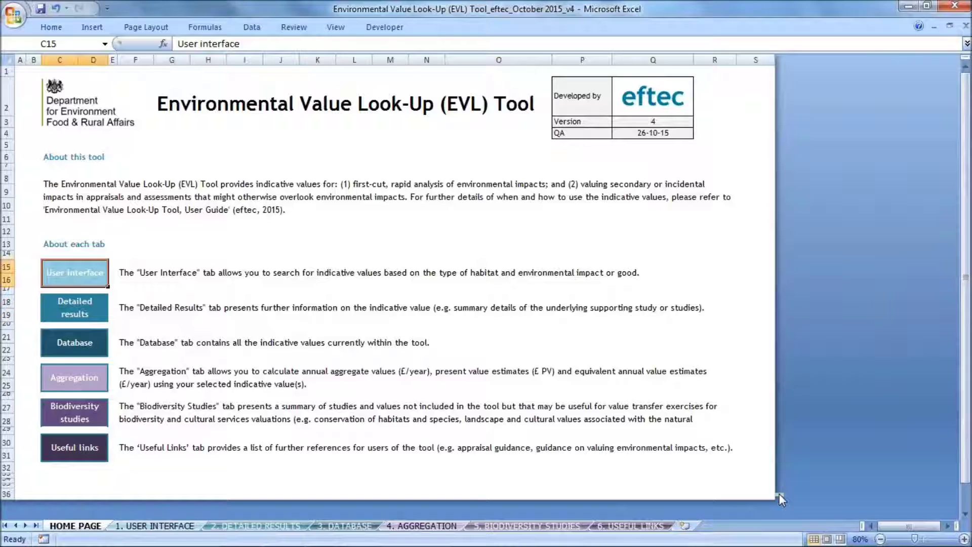
Step: Read the home page sheet descriptions, then go to the 1. USER INTERFACE sheet
key("Down")
key("Down")
key("Down")
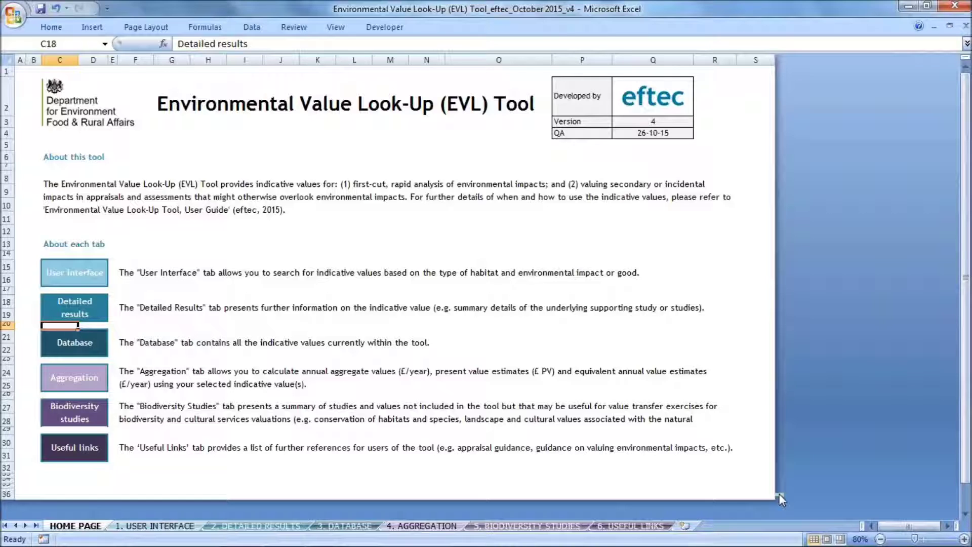
key("Down")
key("Down")
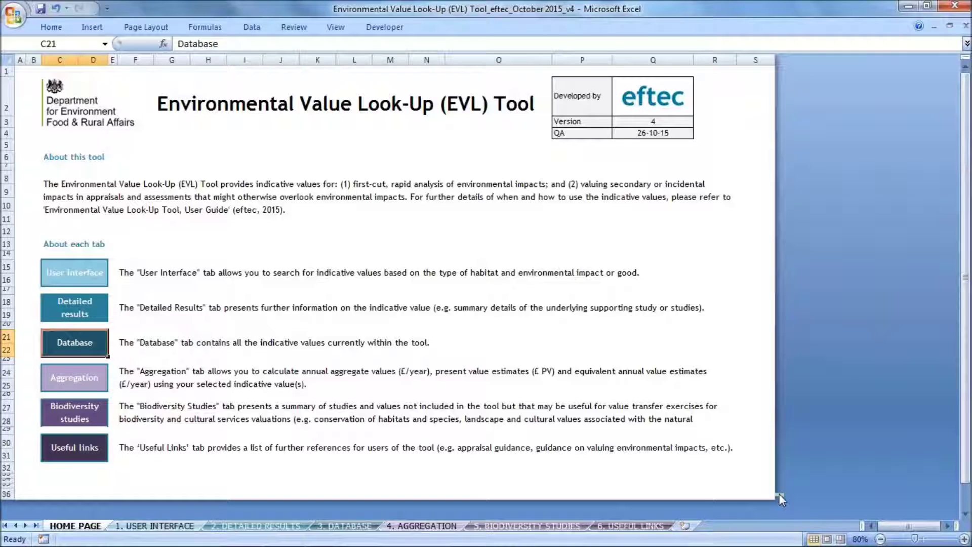
key("Down")
key("Down")
key("Down")
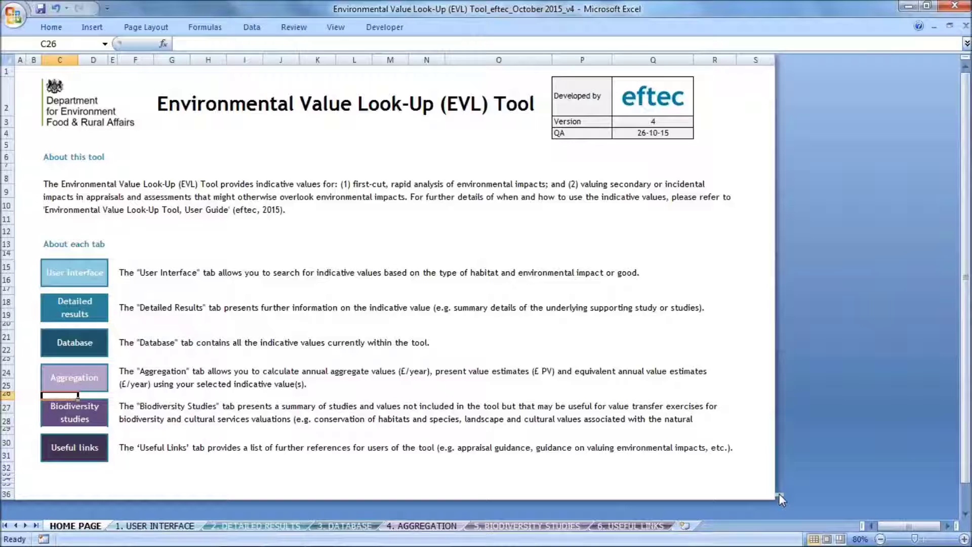
key("Down")
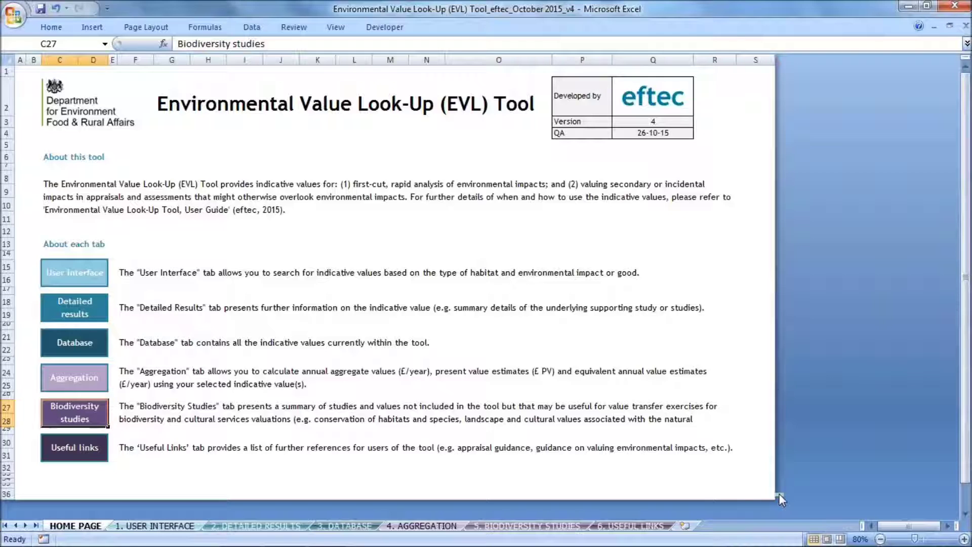
key("Down")
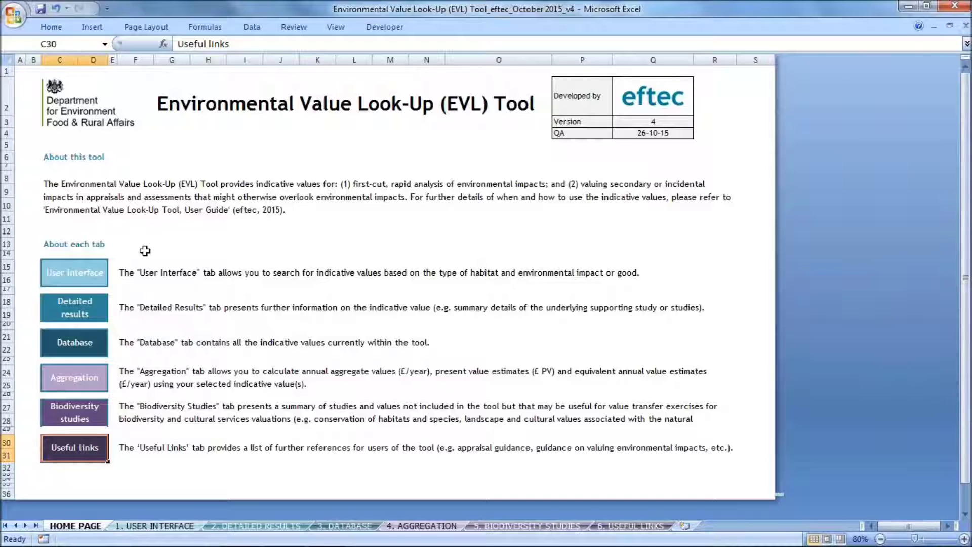
left_click(95, 282)
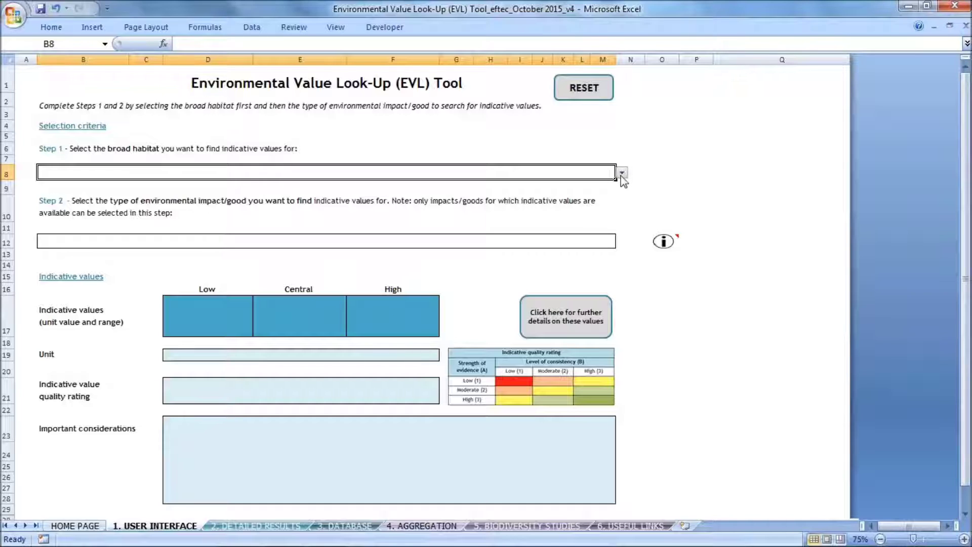
Step: Select Woodland as the broad habitat and Recreation and tourism as the impact
left_click(622, 174)
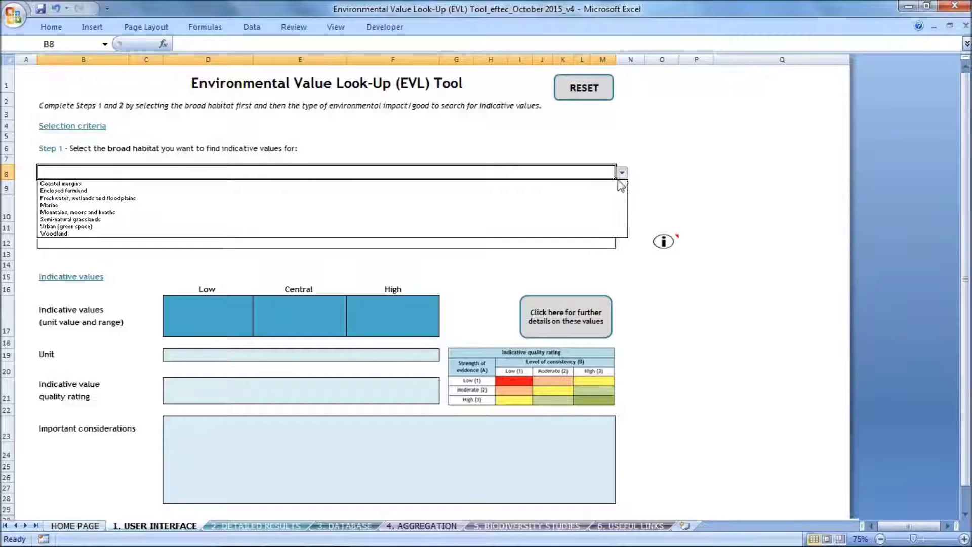
left_click(589, 234)
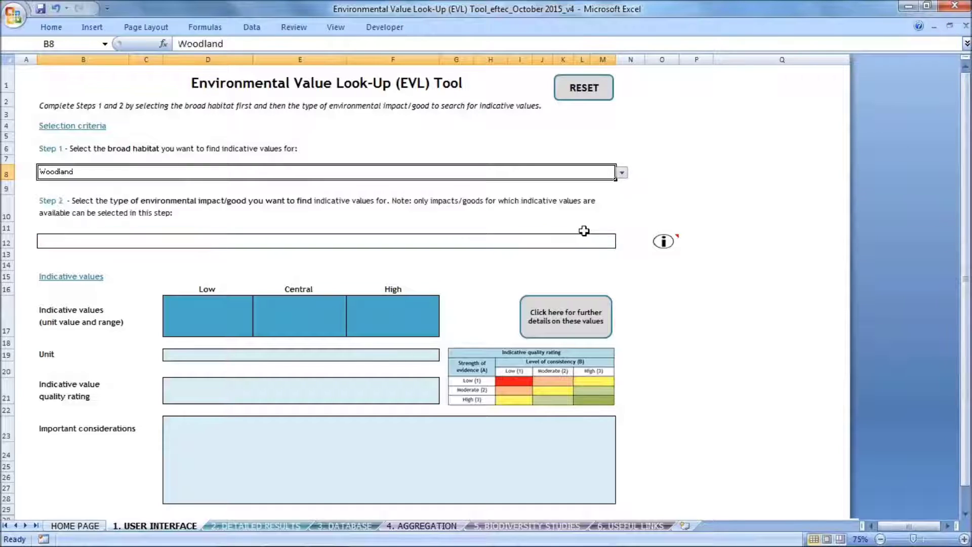
left_click(579, 240)
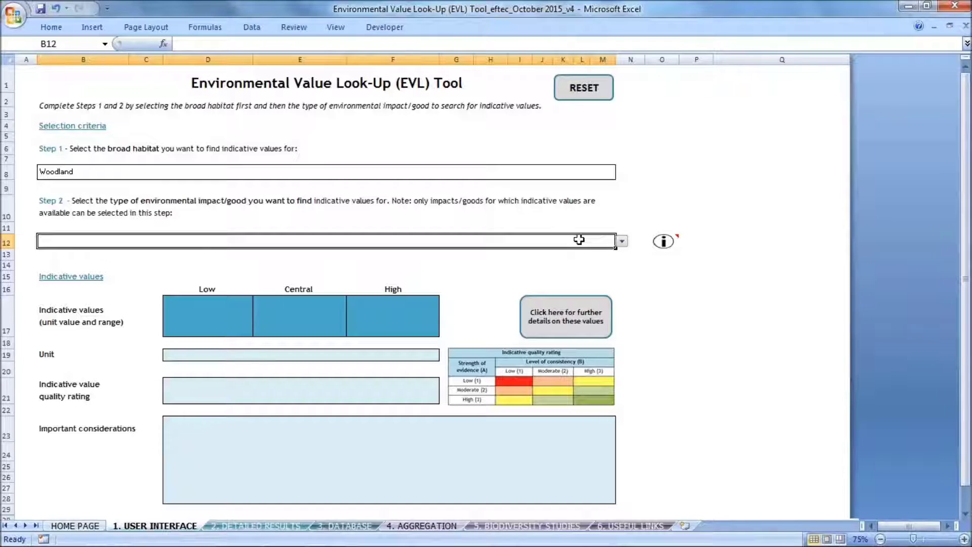
left_click(619, 241)
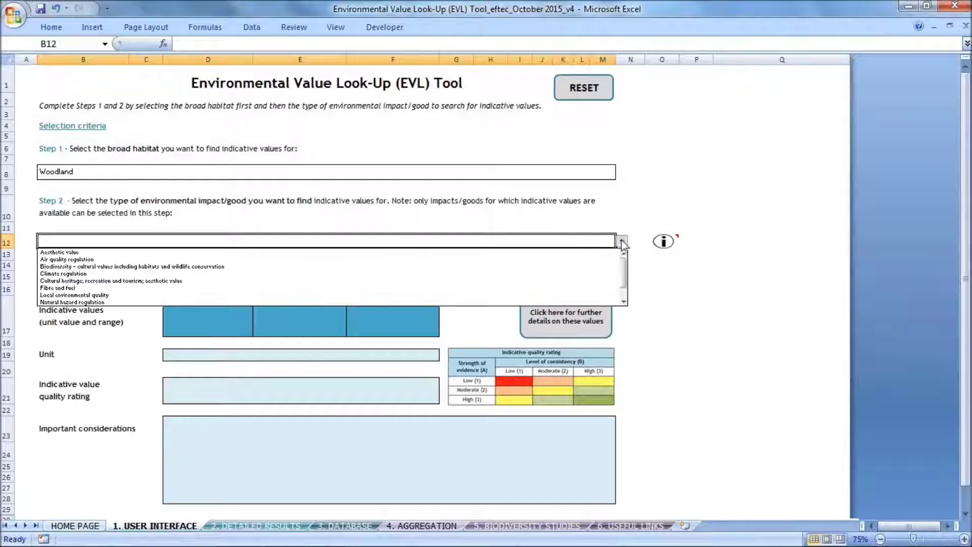
left_click(624, 303)
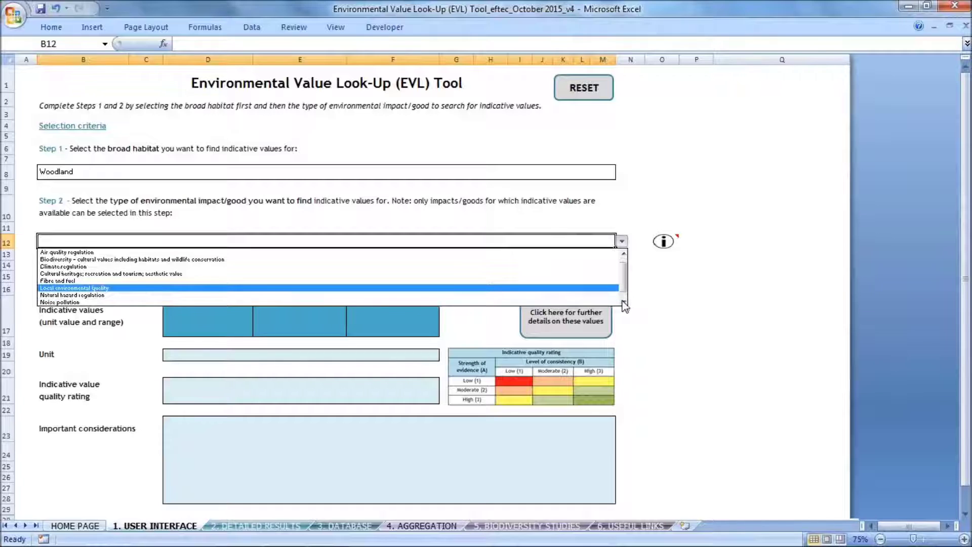
left_click(625, 302)
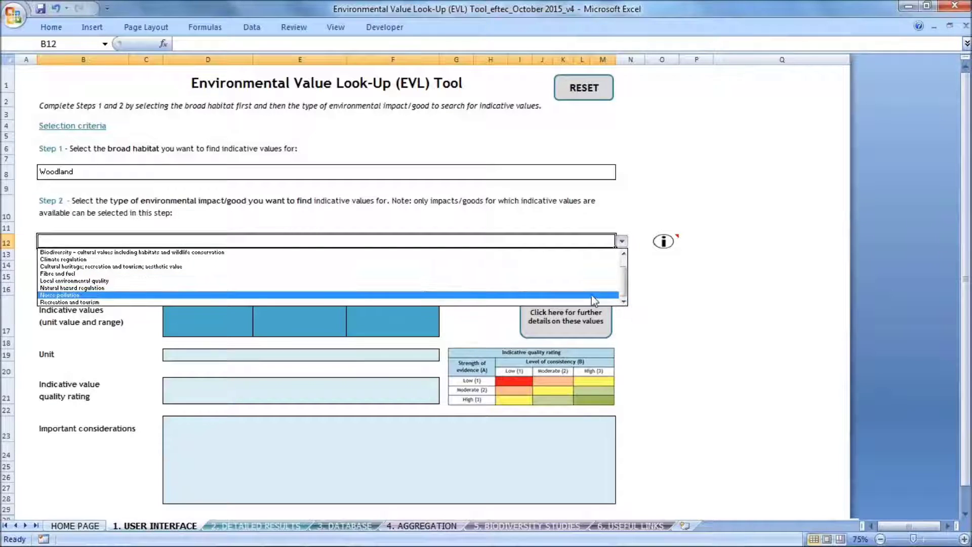
left_click(589, 303)
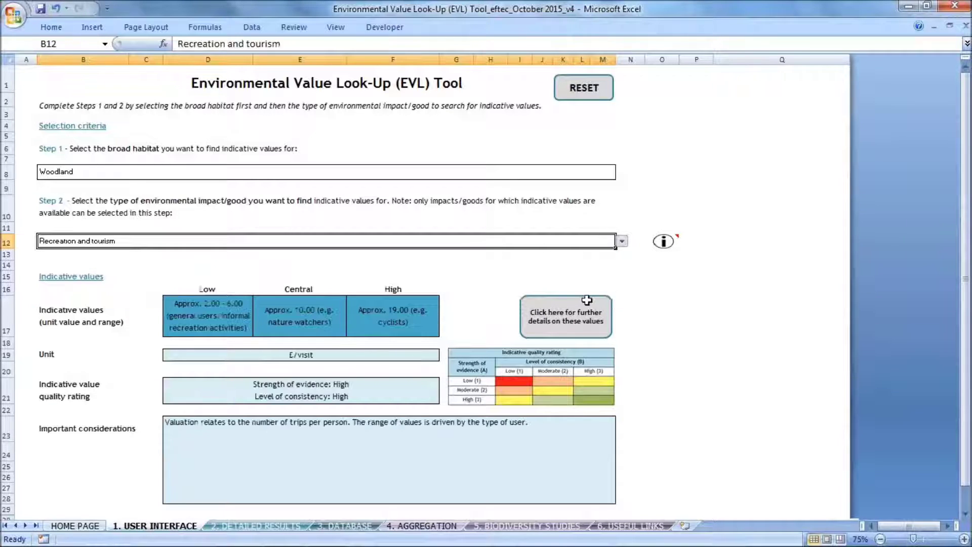
Step: Review the indicative values, unit, quality rating and important considerations
left_click(217, 320)
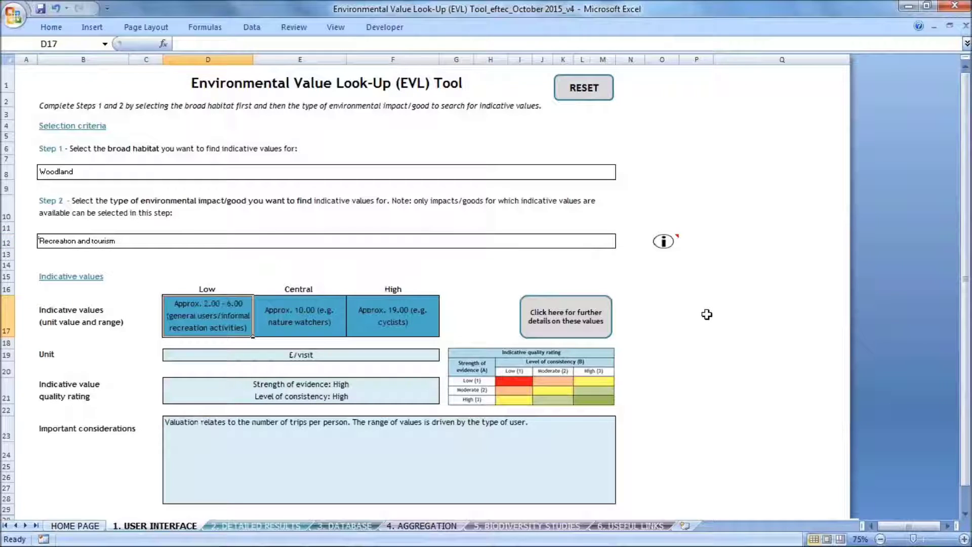
key("Down")
key("Down")
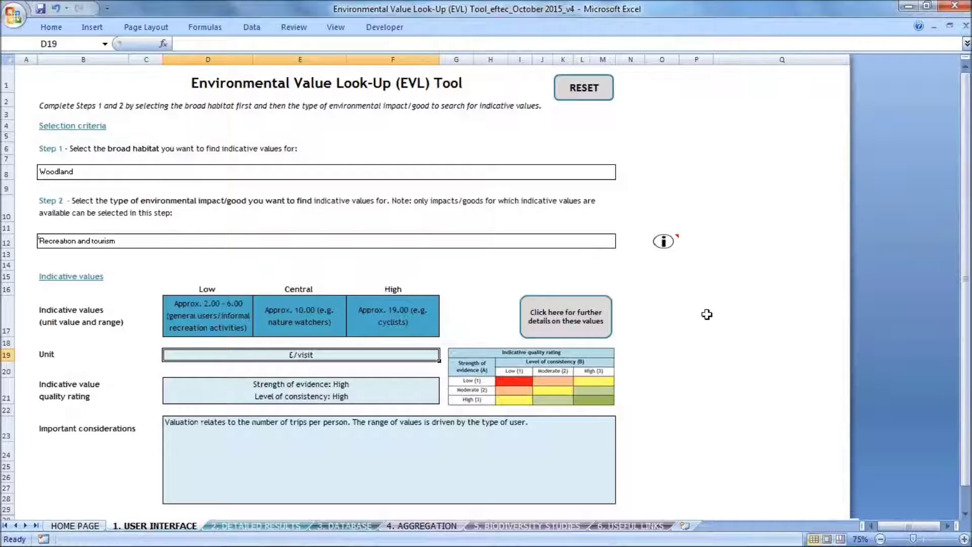
key("Down")
key("Down")
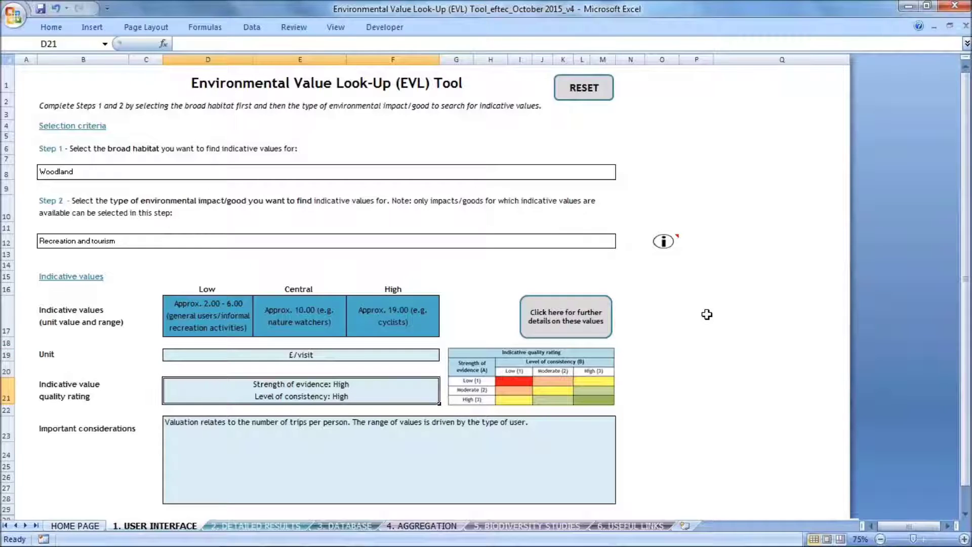
key("Down")
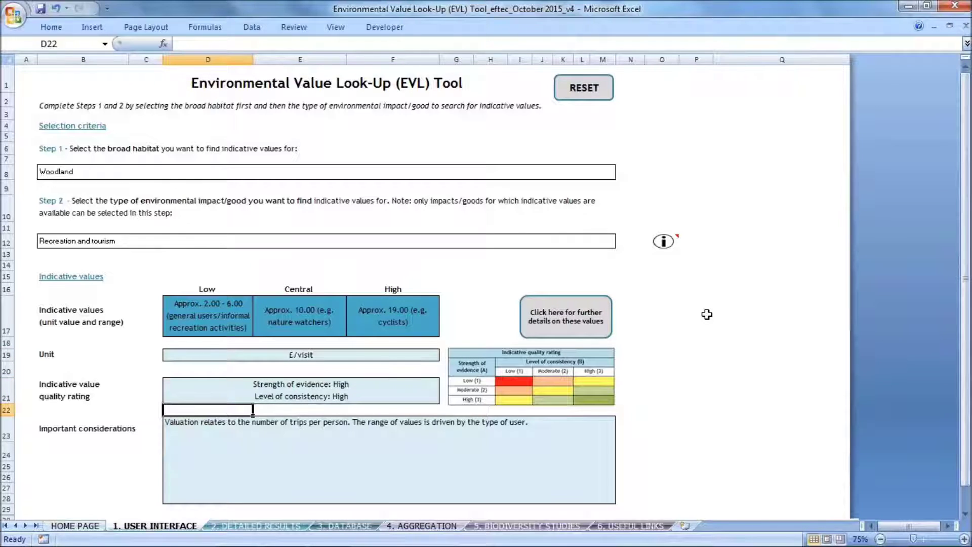
key("Down")
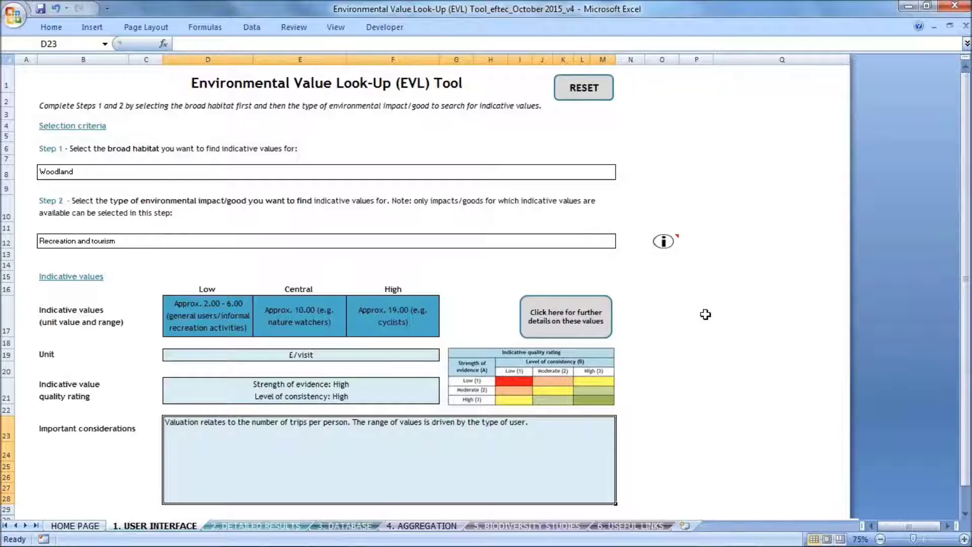
Step: Review the Woodland recreation references and value-transfer notes, then go to the Aggregation sheet
left_click(568, 323)
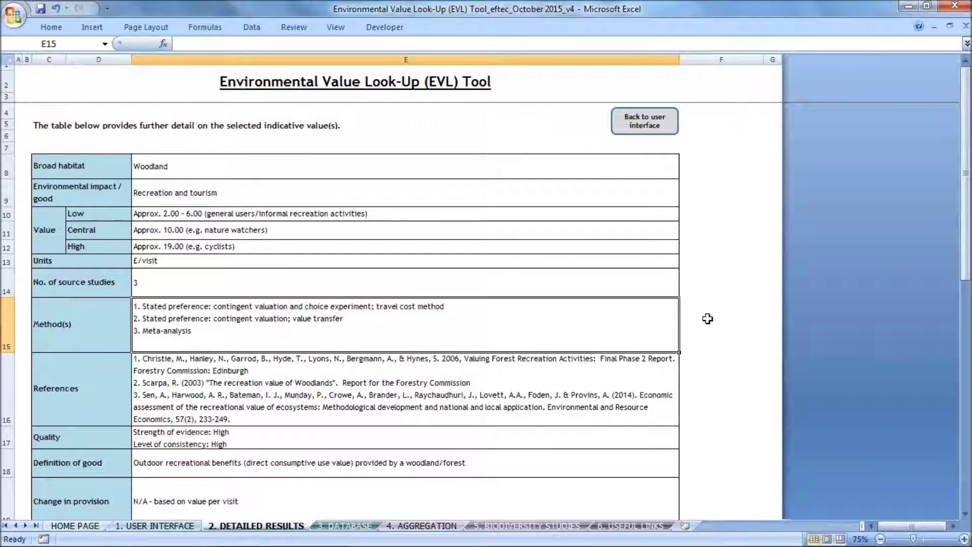
key("Down")
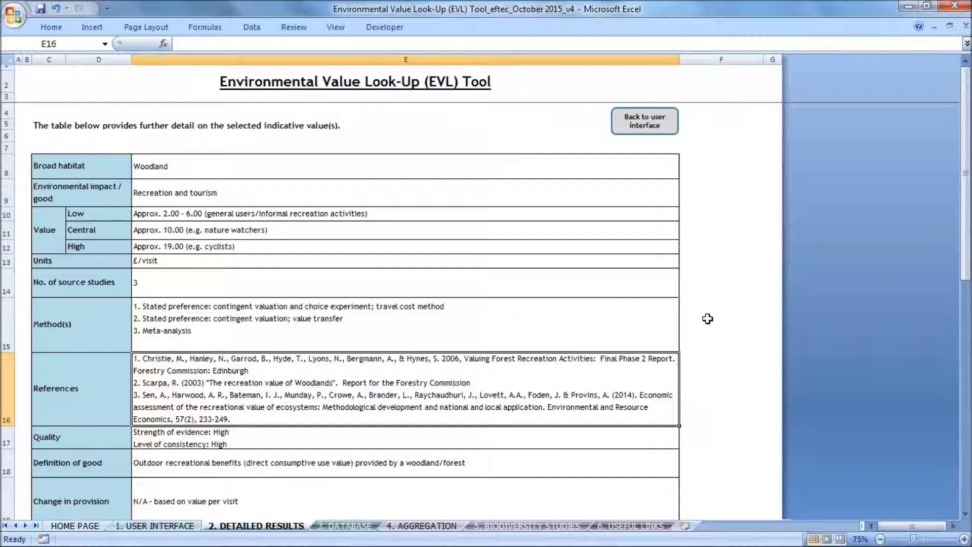
key("Down")
key("Down")
key("Down")
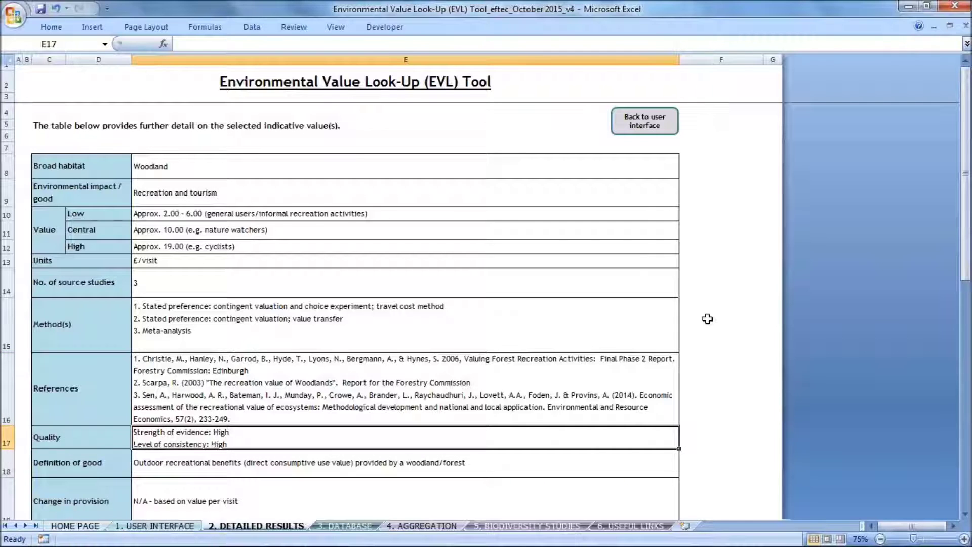
key("Down")
key("Down")
key("Down")
key("Down")
key("Down")
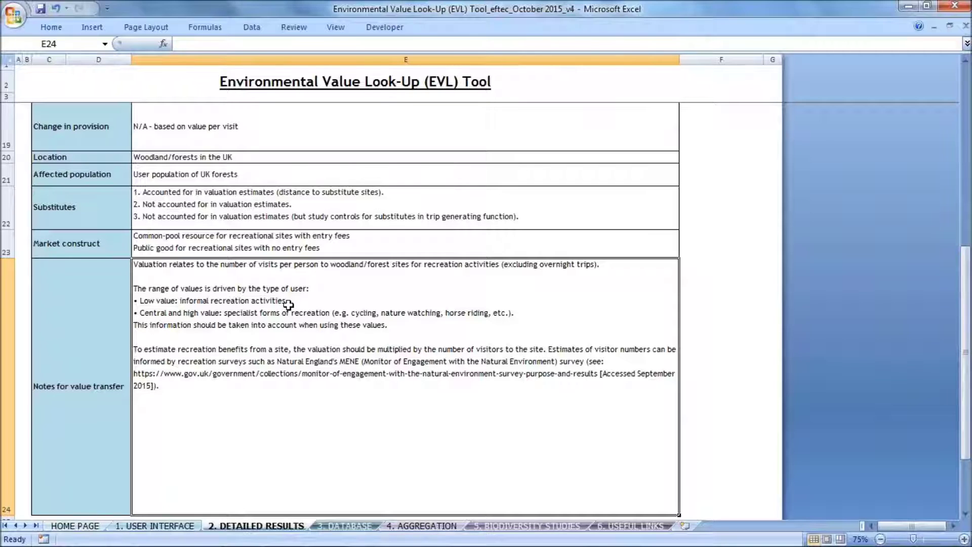
scroll(304, 303, "down", 1)
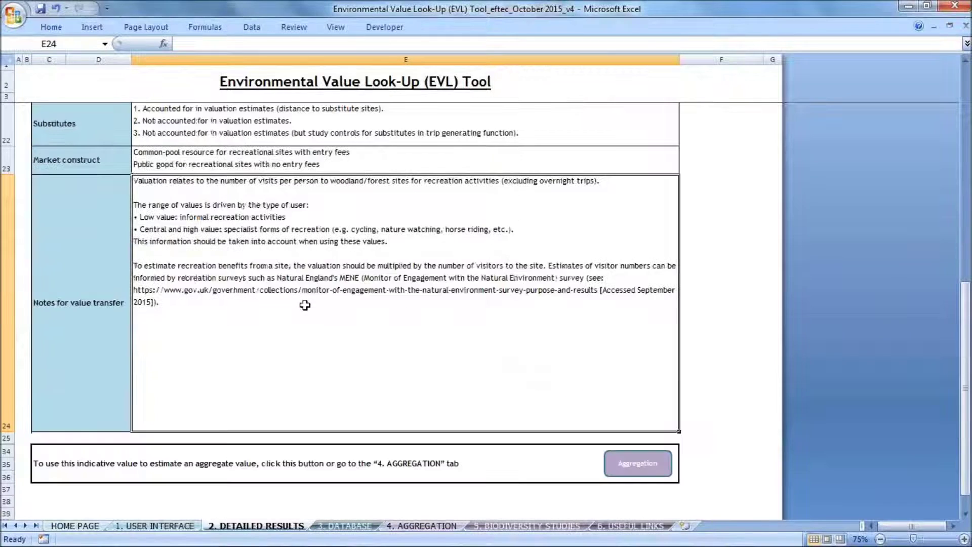
left_click(645, 474)
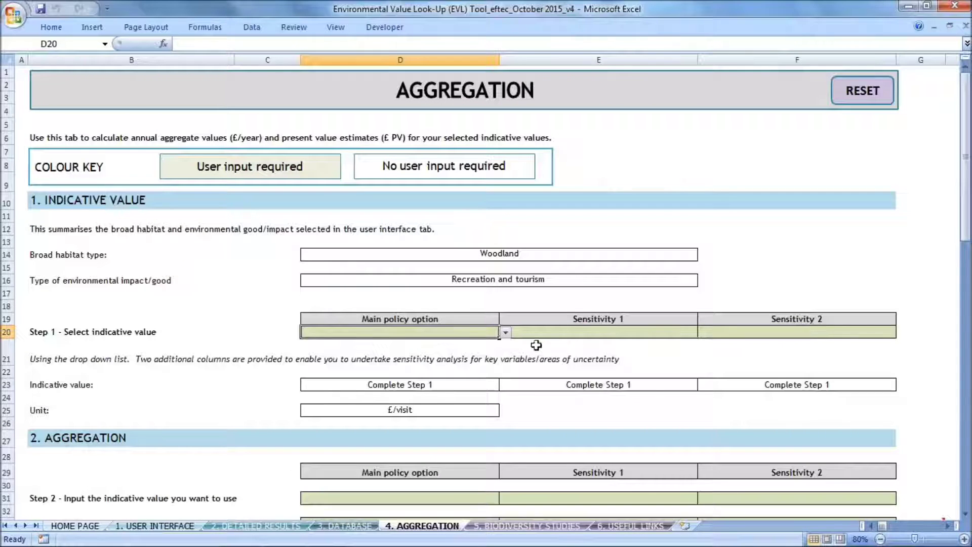
Step: Choose Low for the main policy option, enter 4 as unit value and 50000 visits
left_click(505, 333)
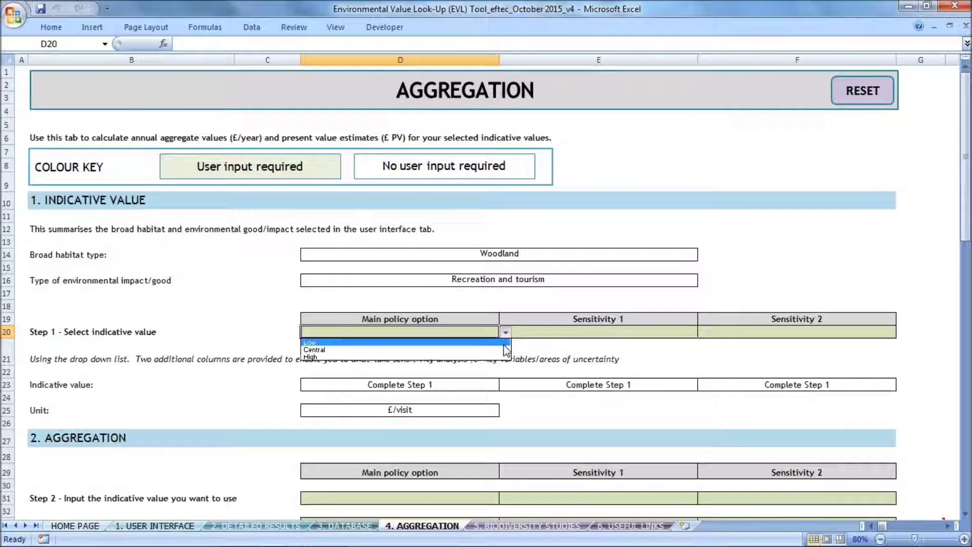
left_click(504, 343)
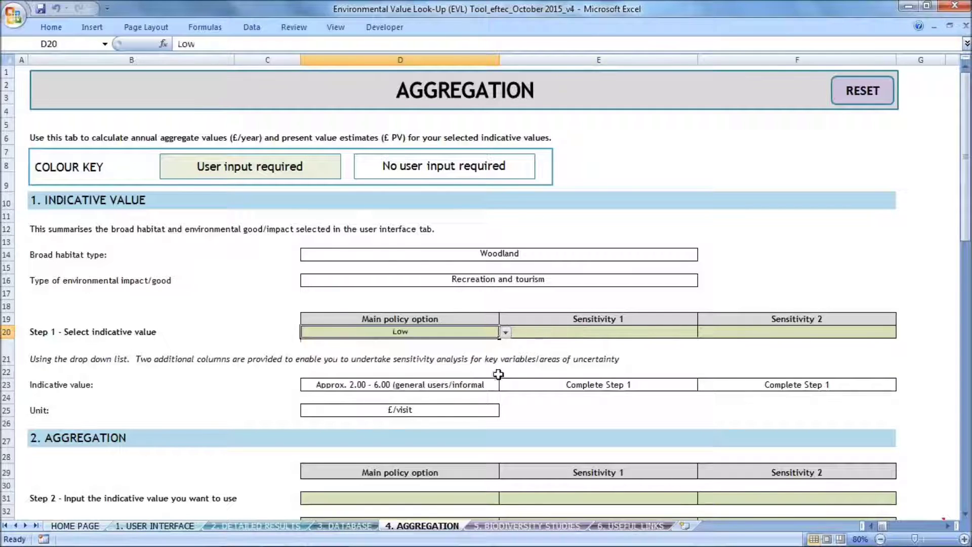
scroll(490, 385, "down", 3)
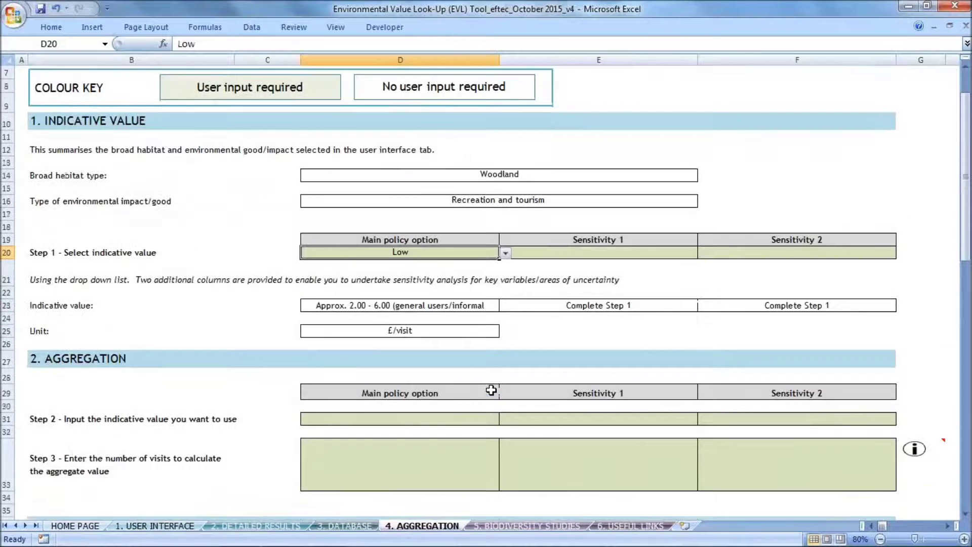
left_click(486, 374)
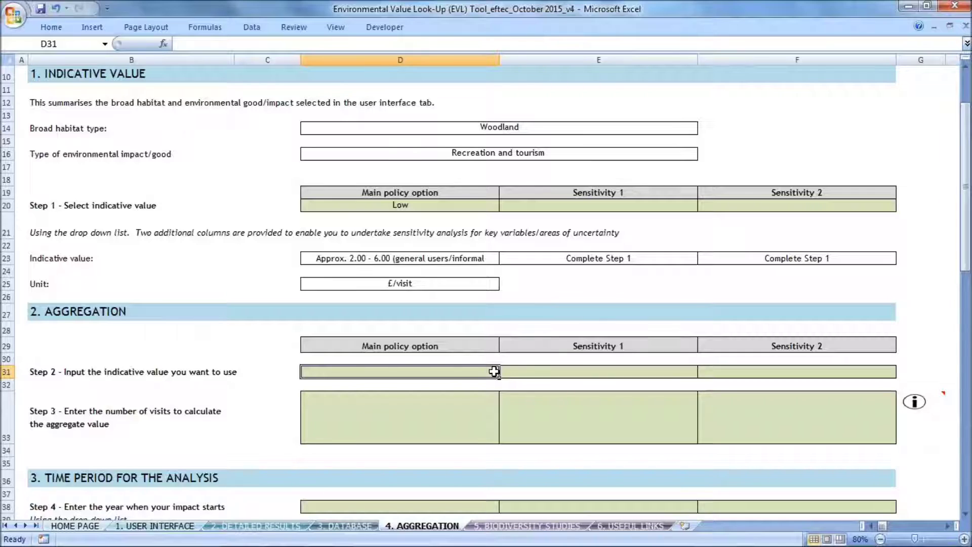
type("4")
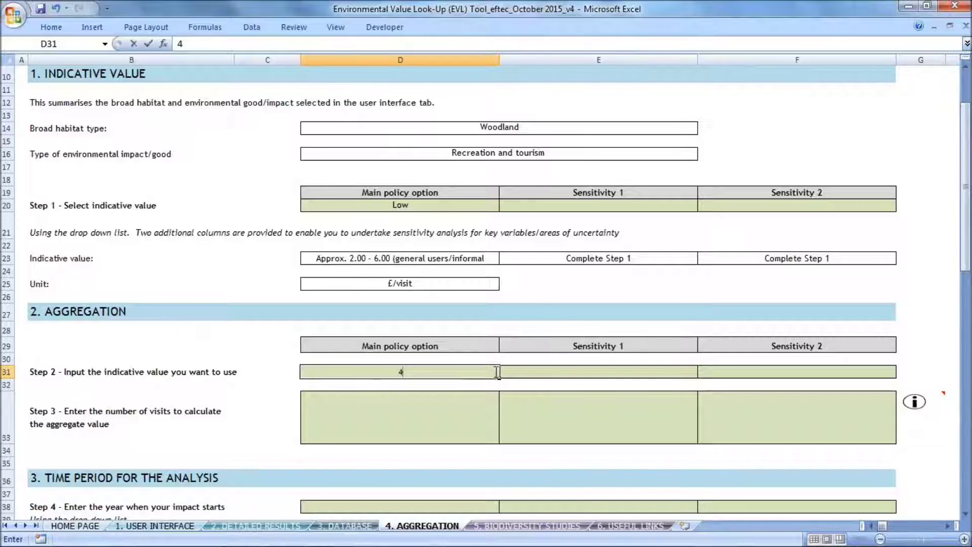
key("Return")
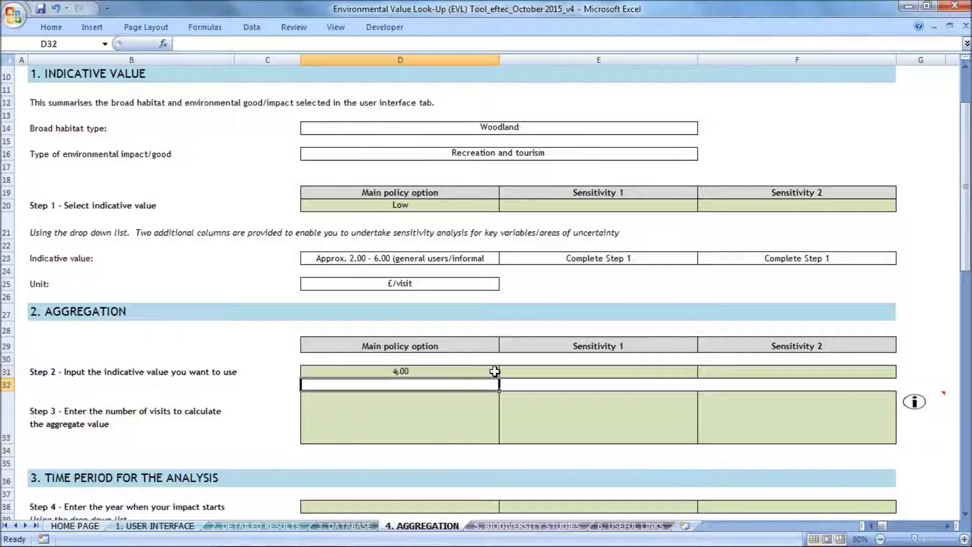
key("Return")
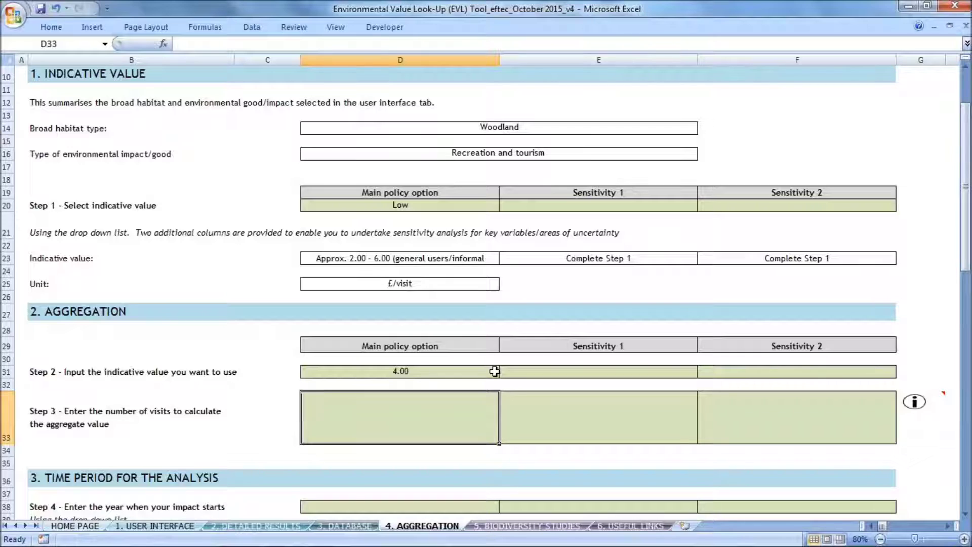
type("50")
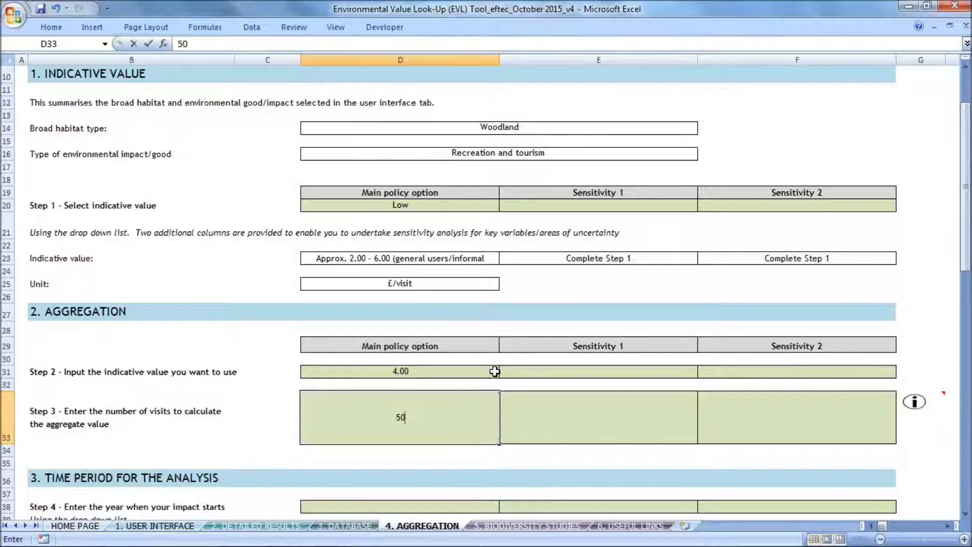
type("000")
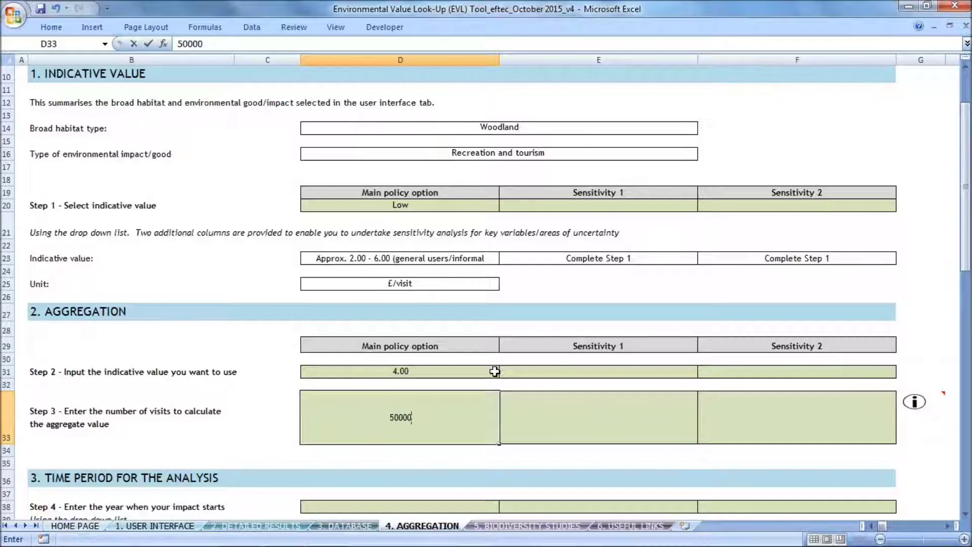
key("Return")
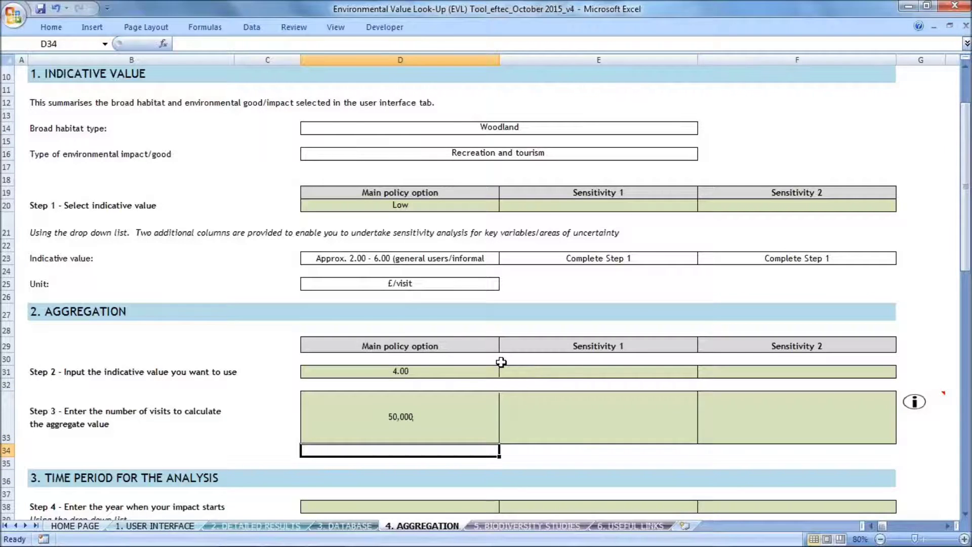
scroll(497, 358, "down", 6)
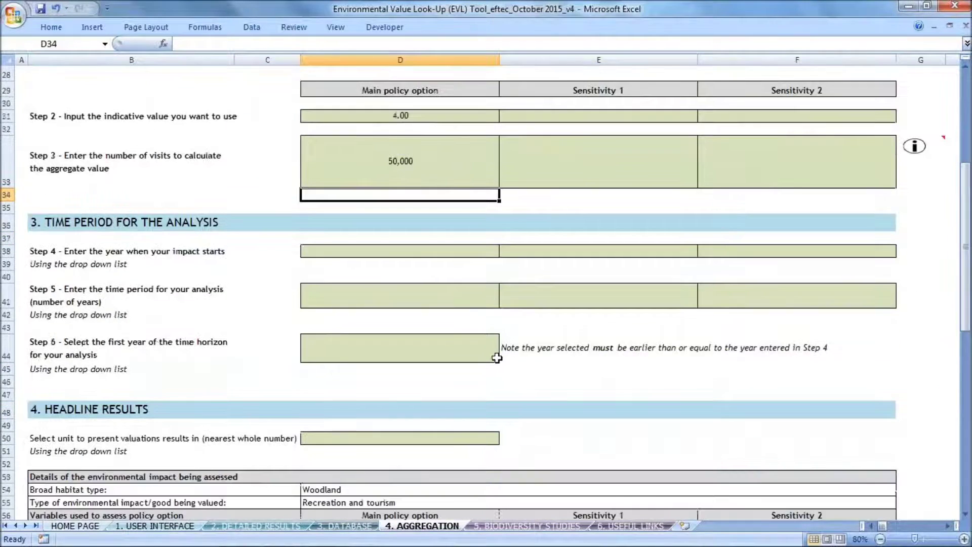
left_click(463, 251)
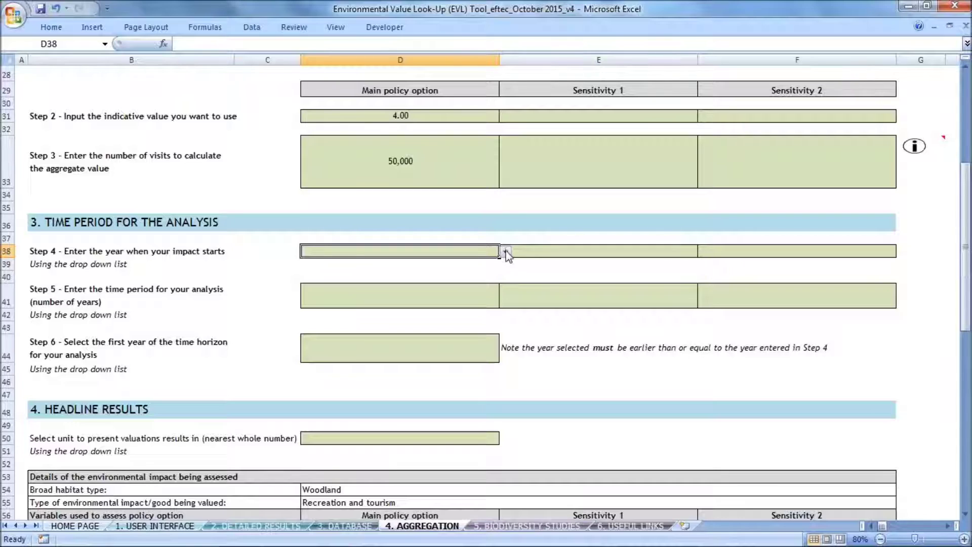
Step: Set the impact start year to 2017 and the analysis period to 10 years
left_click(506, 252)
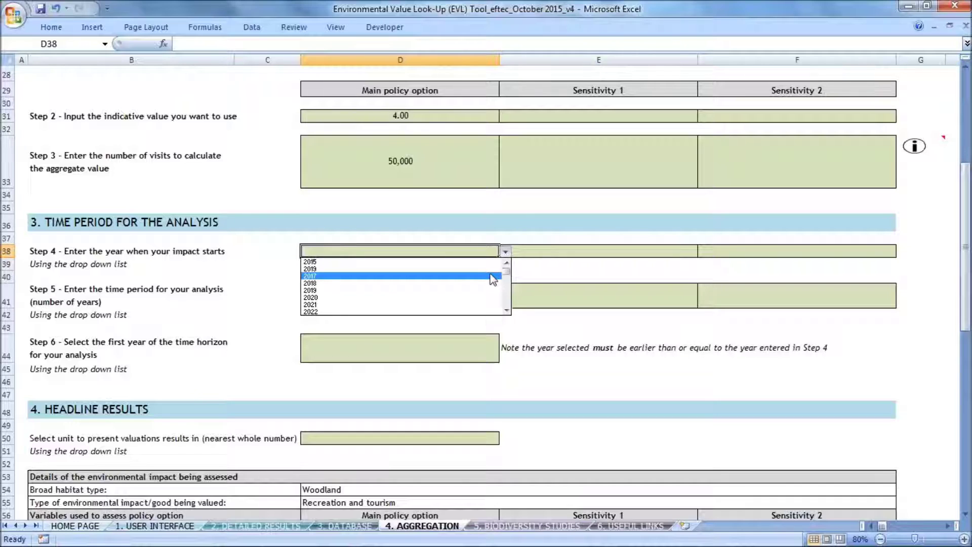
left_click(496, 276)
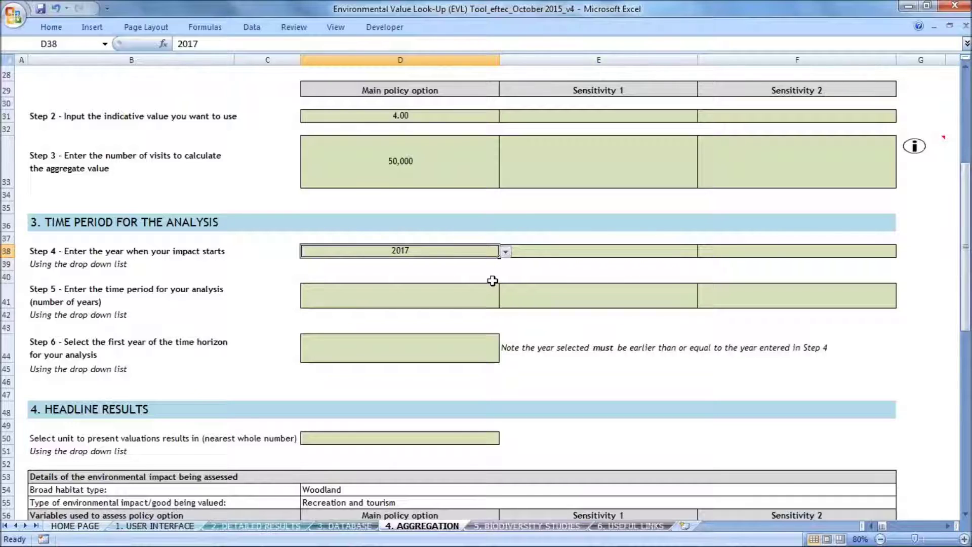
left_click(497, 300)
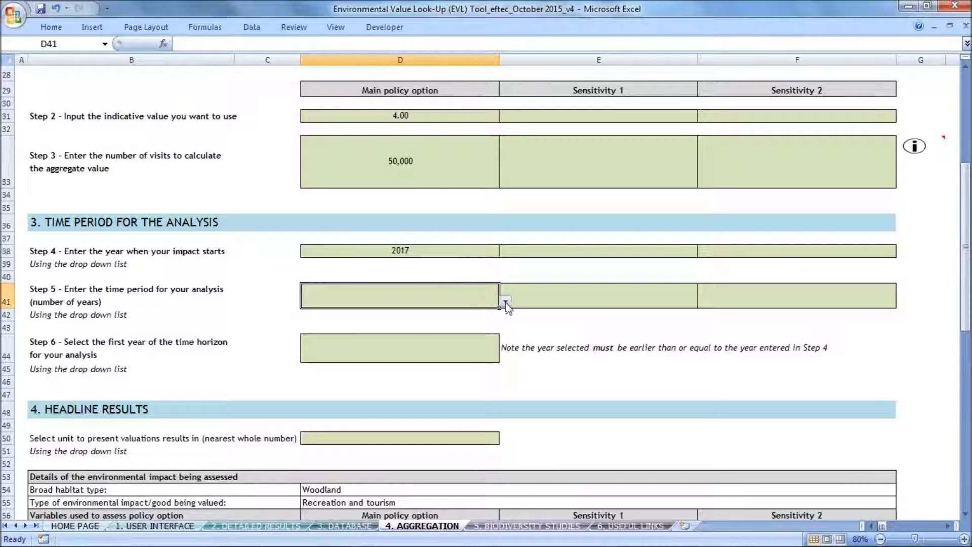
left_click(505, 302)
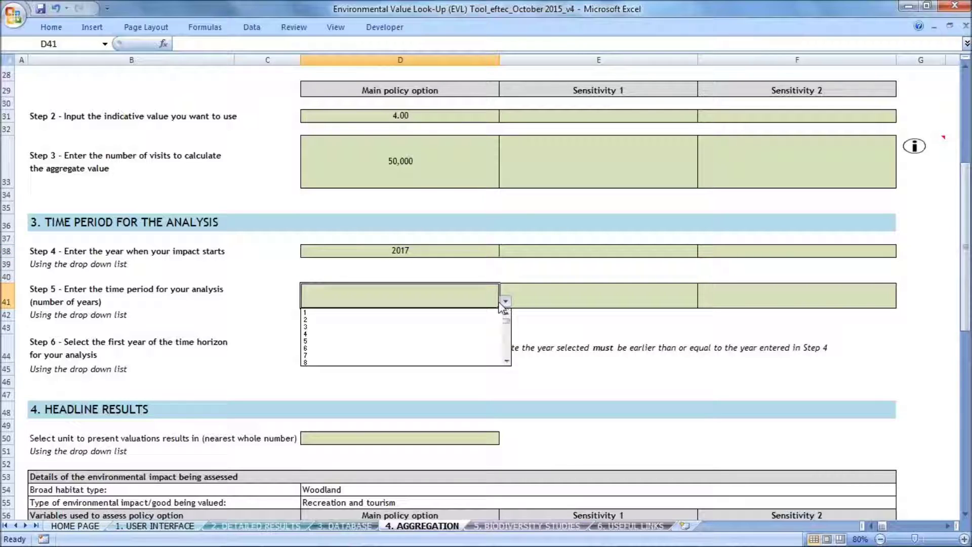
left_click(507, 361)
left_click(507, 361)
left_click(508, 361)
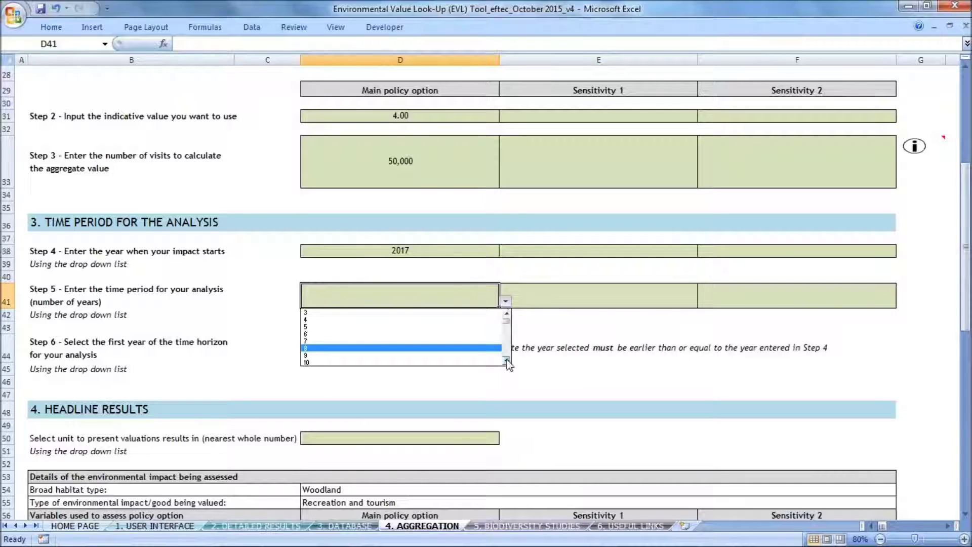
left_click(507, 361)
left_click(496, 359)
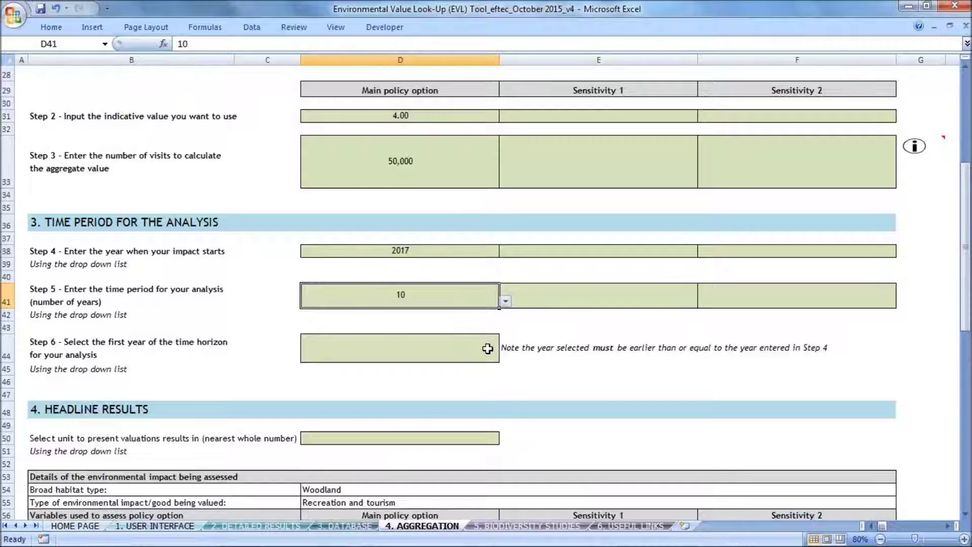
Step: Set the time horizon's first year to 2015
left_click(487, 349)
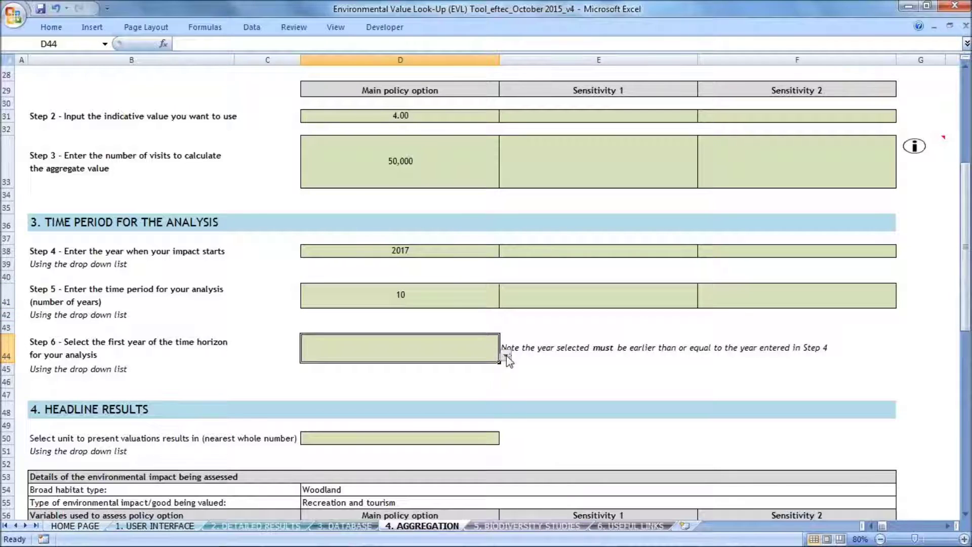
left_click(506, 356)
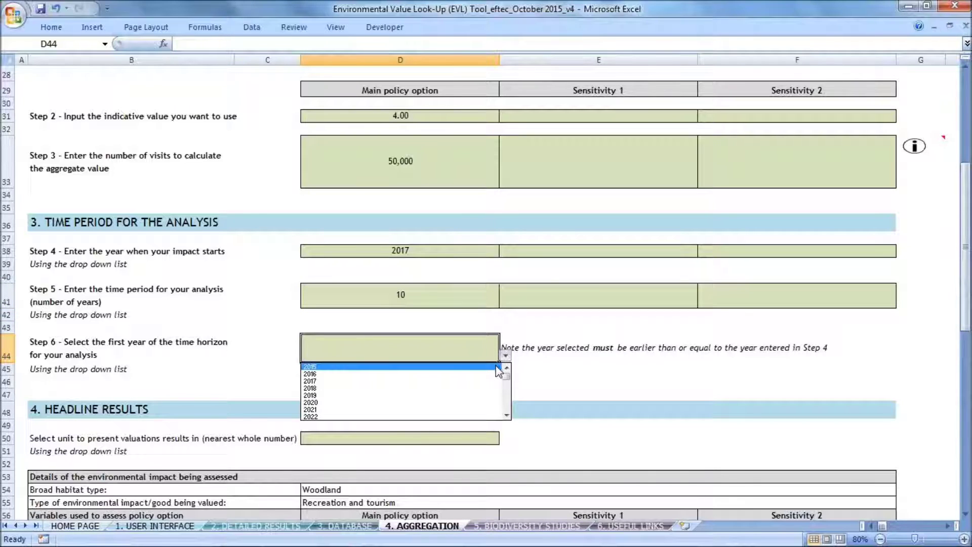
left_click(498, 371)
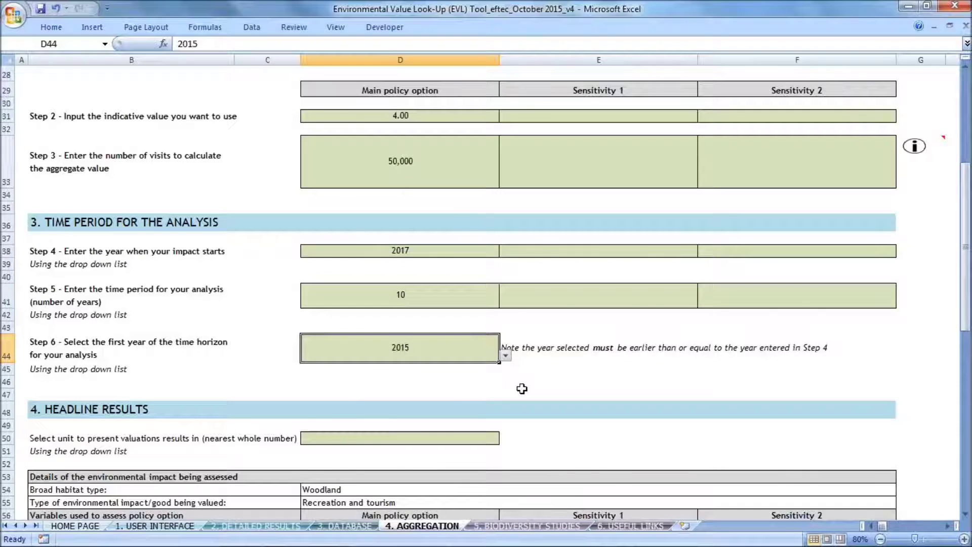
scroll(522, 388, "down", 1)
Step: Show headline results in £m and check the 0.2 £m/year equivalent annual value
scroll(479, 394, "down", 1)
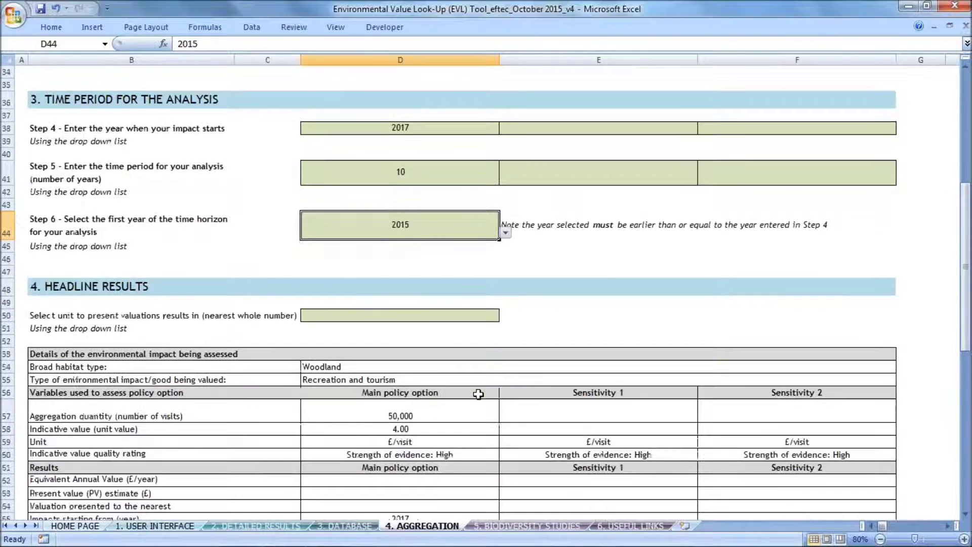
scroll(478, 394, "down", 3)
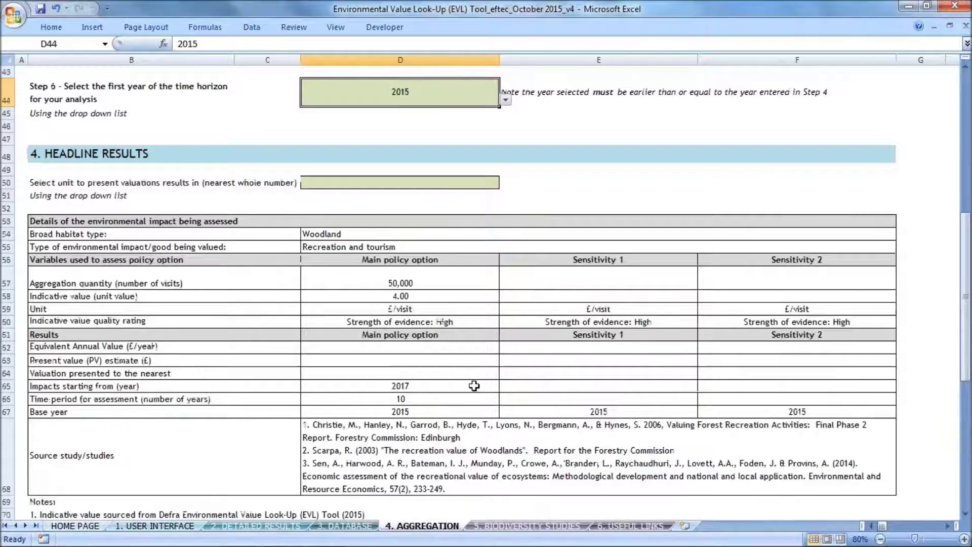
scroll(474, 386, "down", 1)
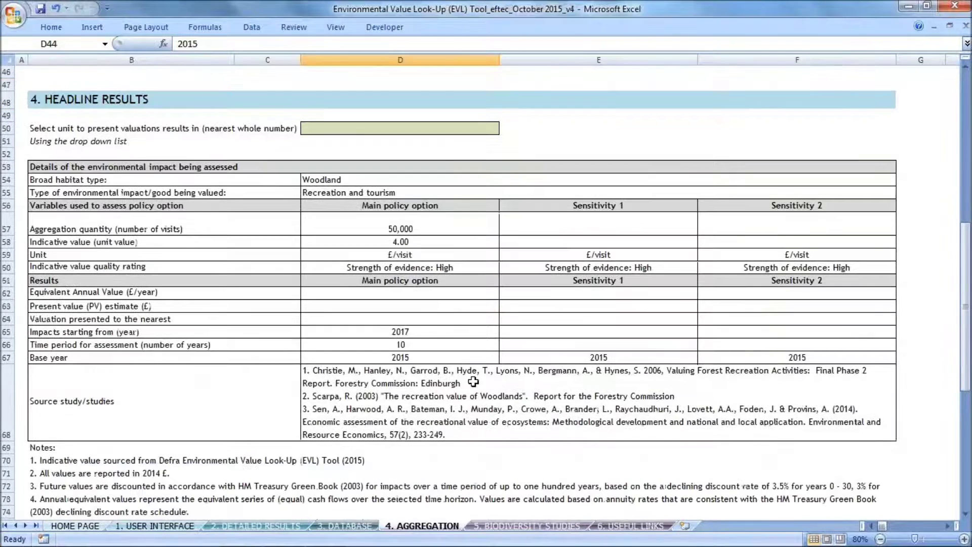
left_click(496, 128)
left_click(506, 128)
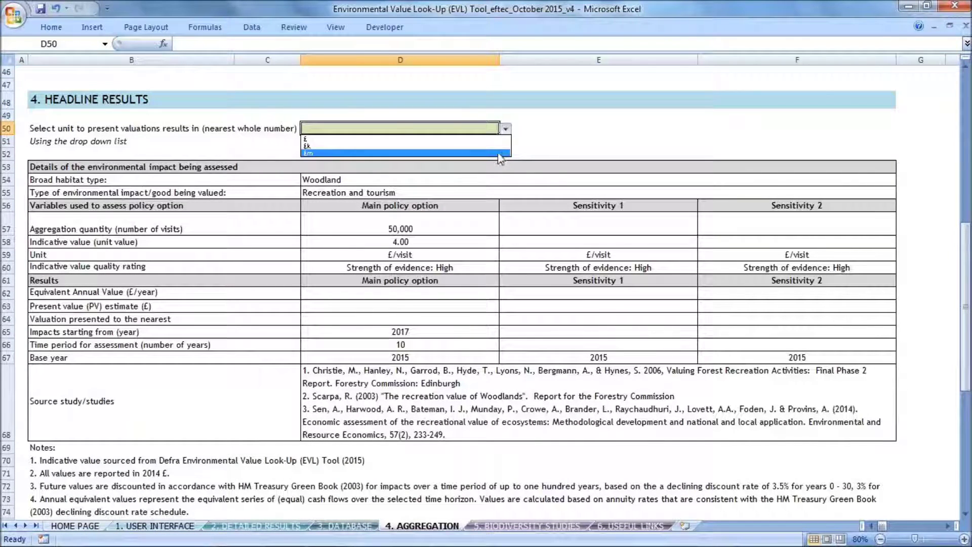
left_click(499, 154)
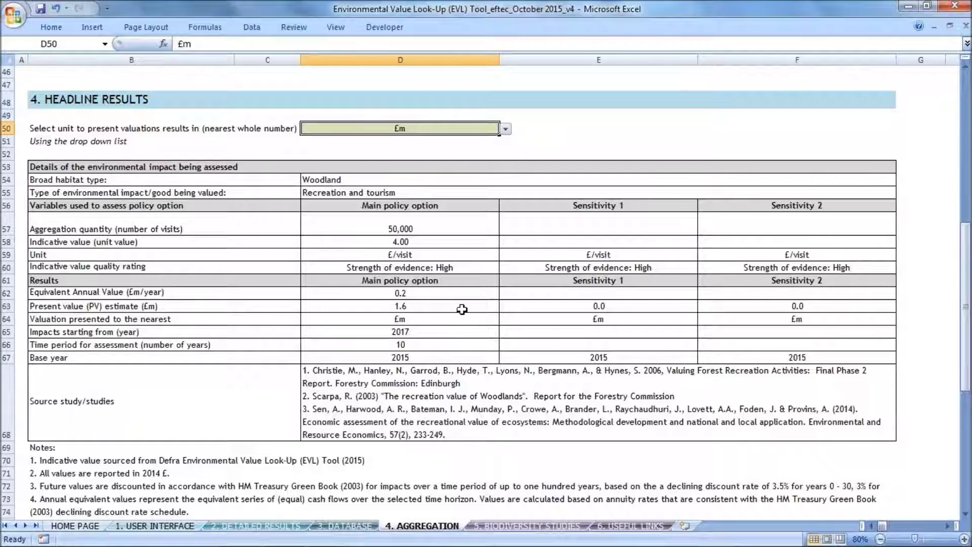
left_click(476, 297)
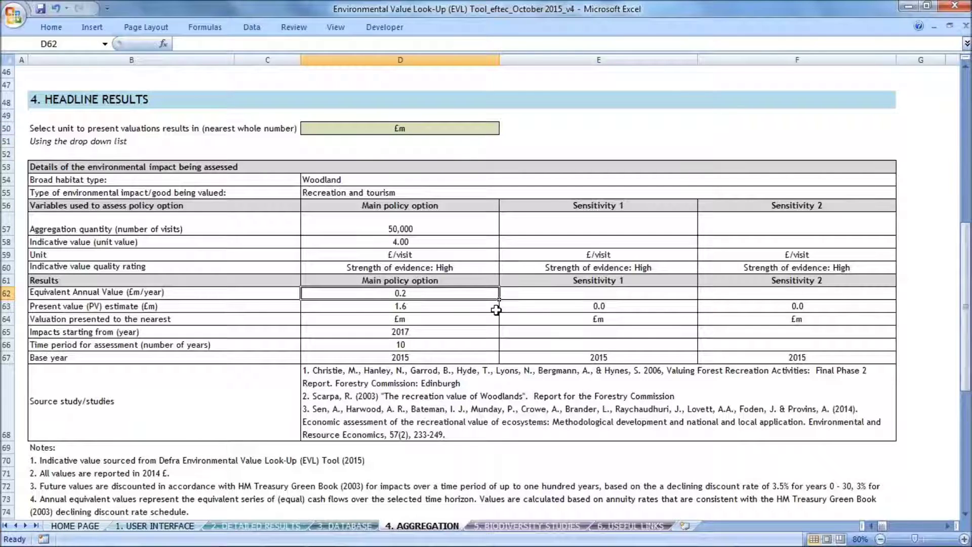
left_click(493, 309)
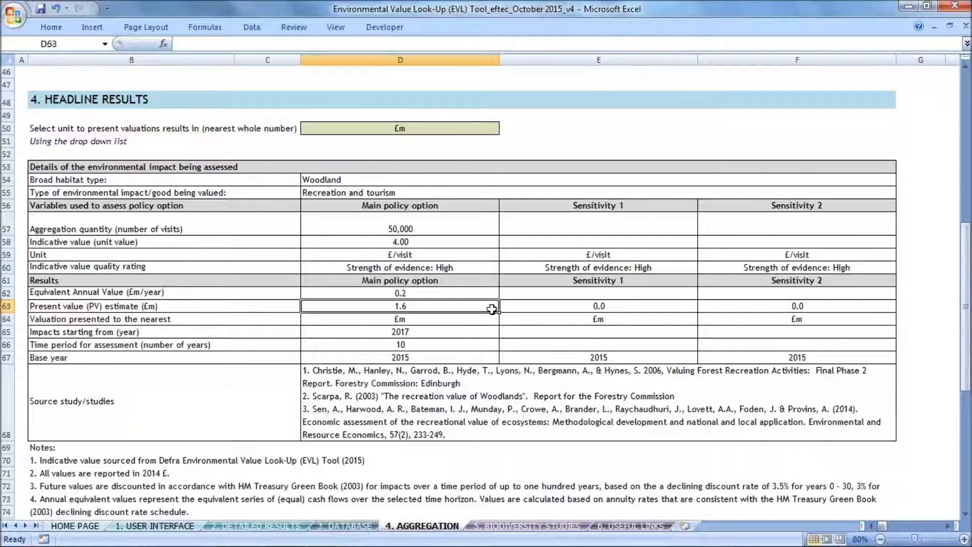
key("Up")
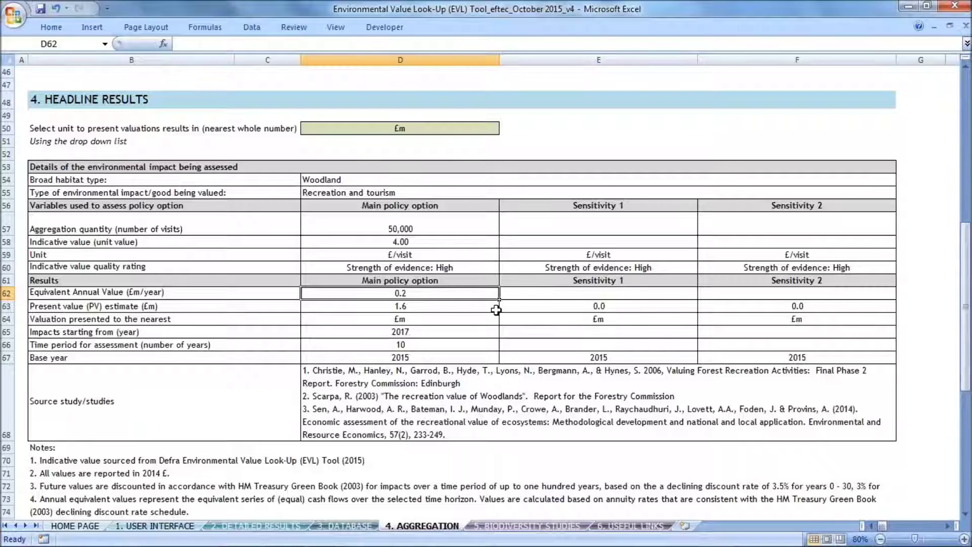
scroll(497, 310, "down", 1)
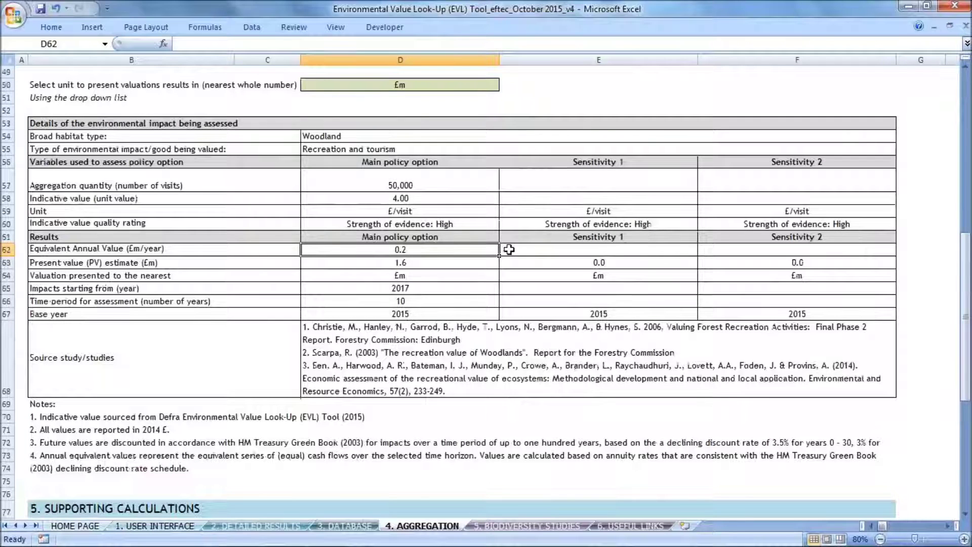
Step: Reset all inputs on the Aggregation sheet
scroll(508, 249, "up", 10)
scroll(510, 248, "up", 6)
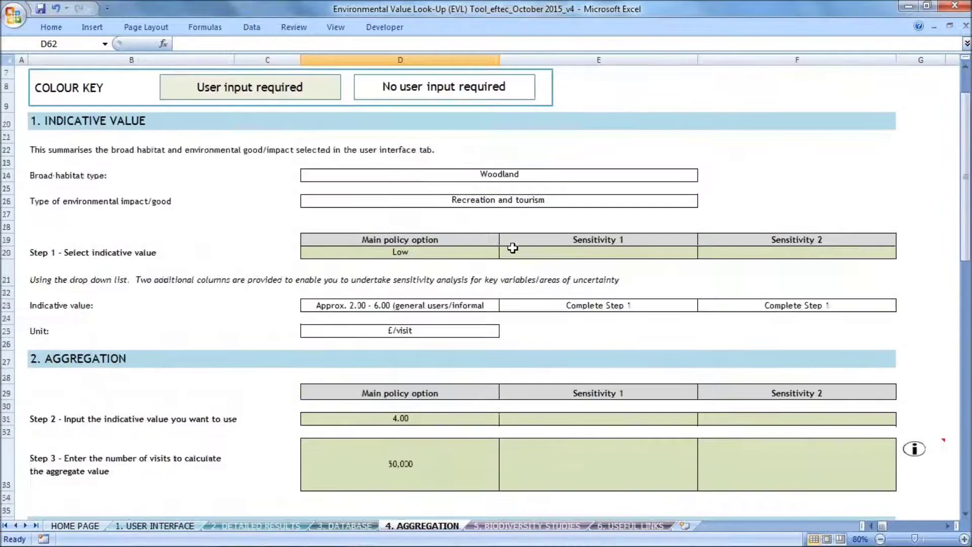
left_click(870, 94)
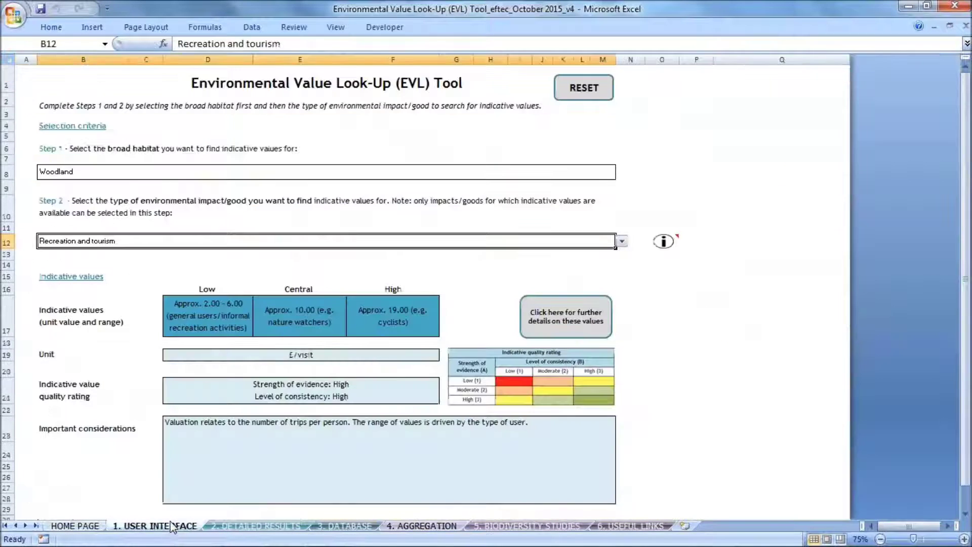
Step: On the User Interface sheet, select Woodland and Biodiversity – cultural values, then open further details
left_click(169, 526)
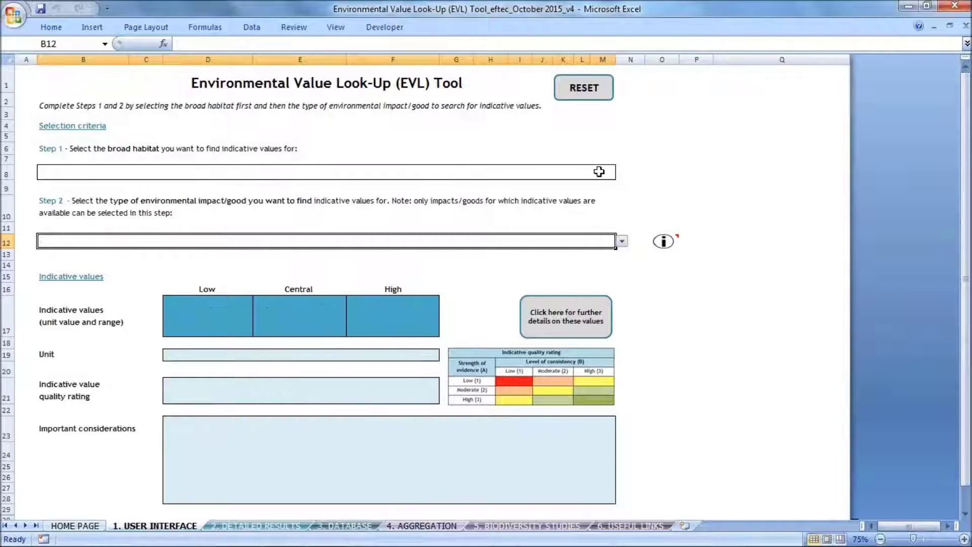
left_click(622, 173)
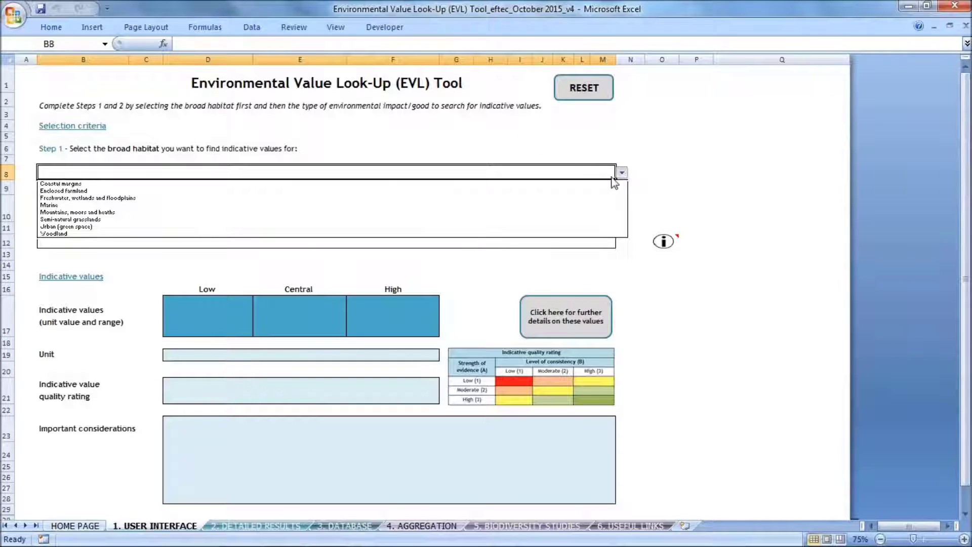
left_click(577, 234)
left_click(592, 237)
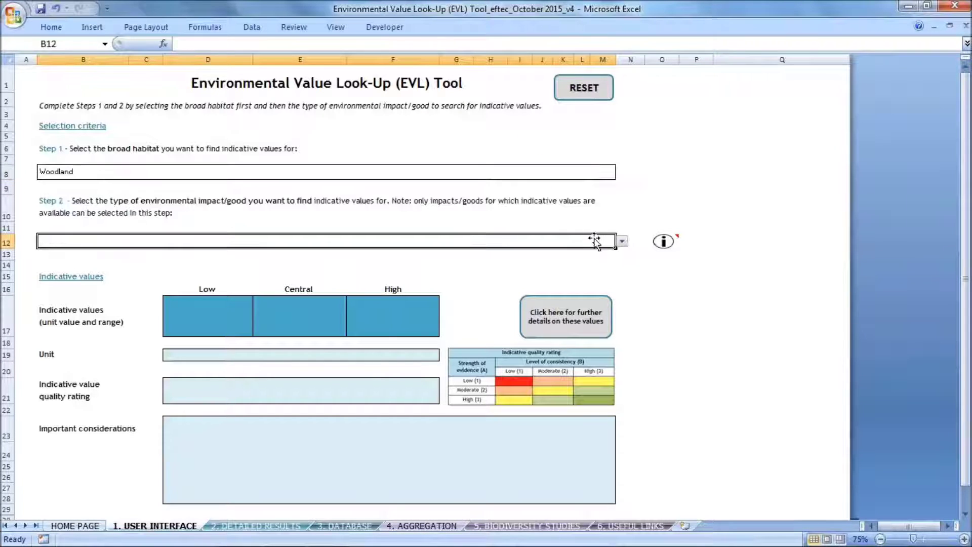
left_click(622, 241)
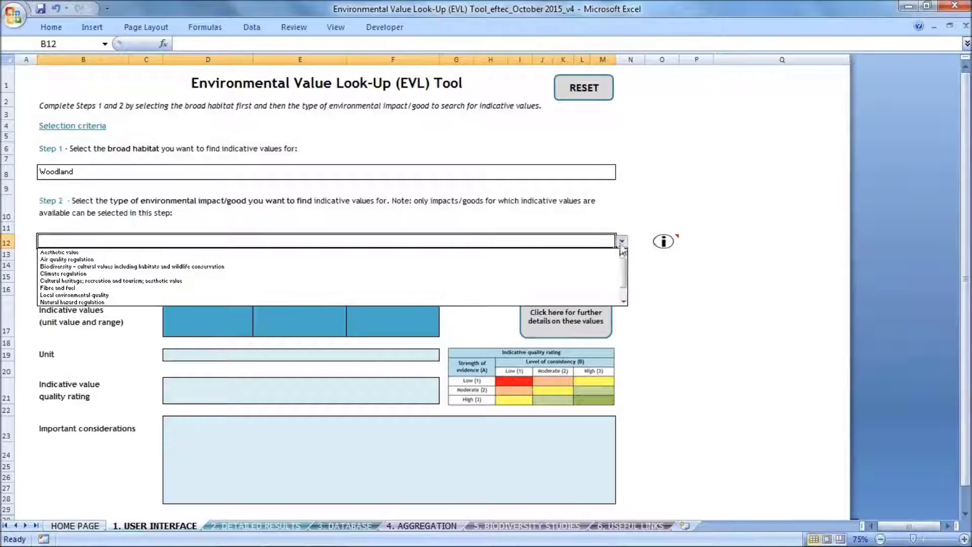
left_click(576, 274)
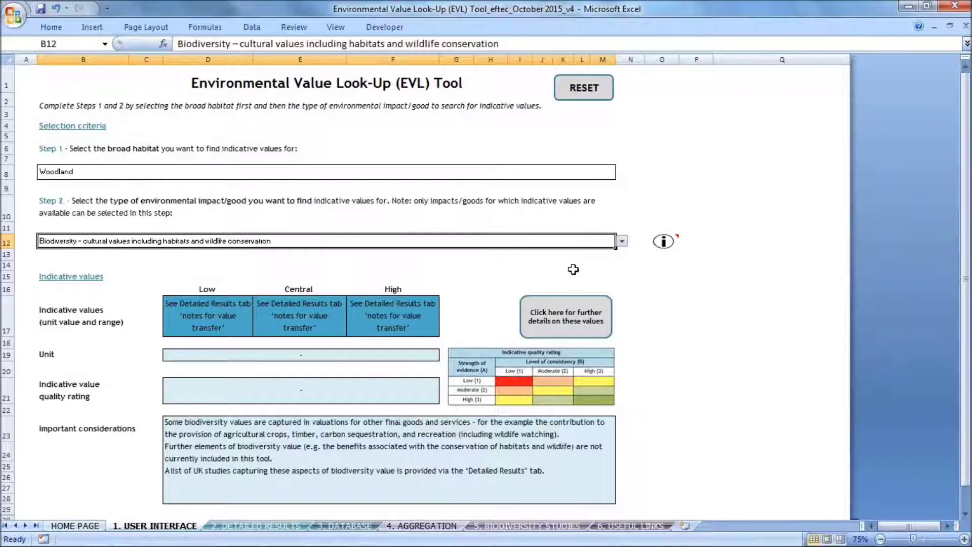
left_click(568, 322)
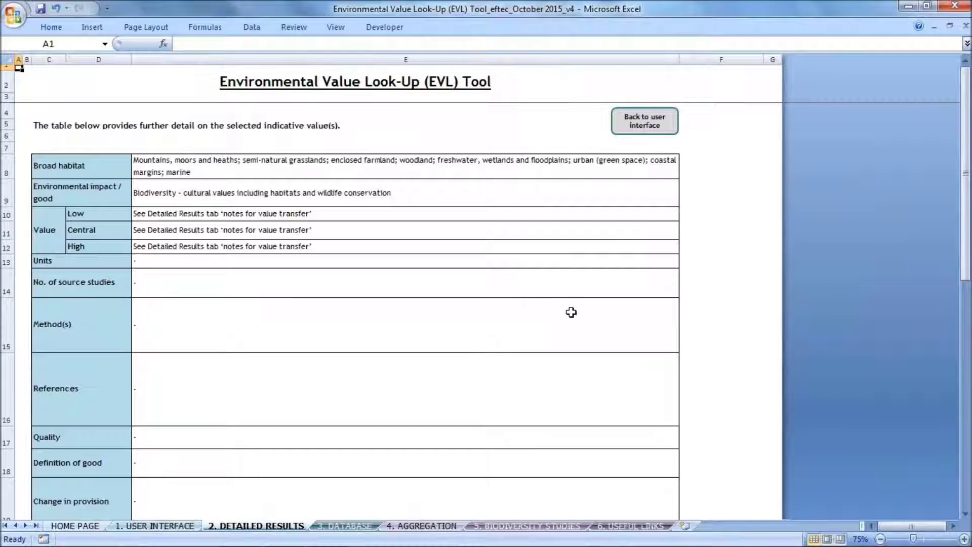
Step: Bring the biodiversity Notes for value transfer into view and open the UK studies list
scroll(568, 314, "down", 3)
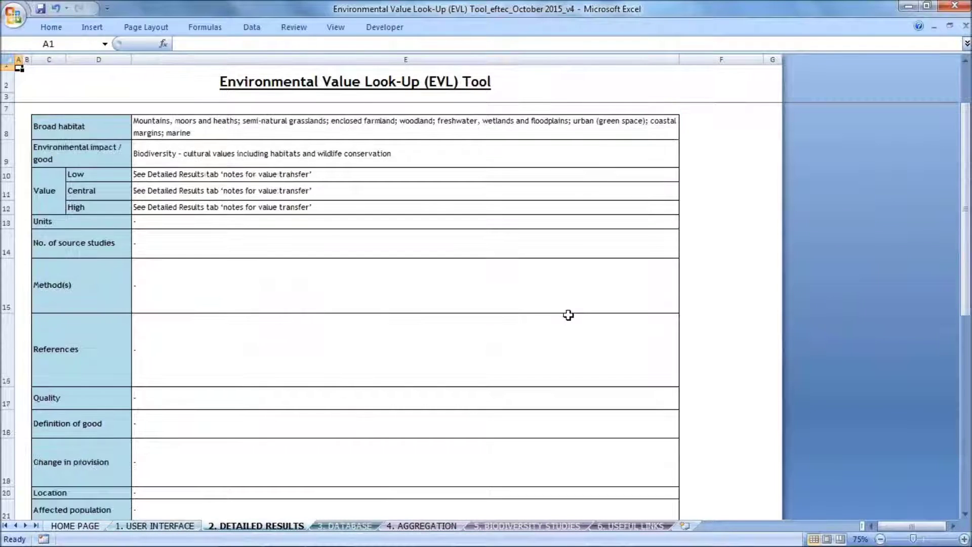
scroll(560, 320, "down", 3)
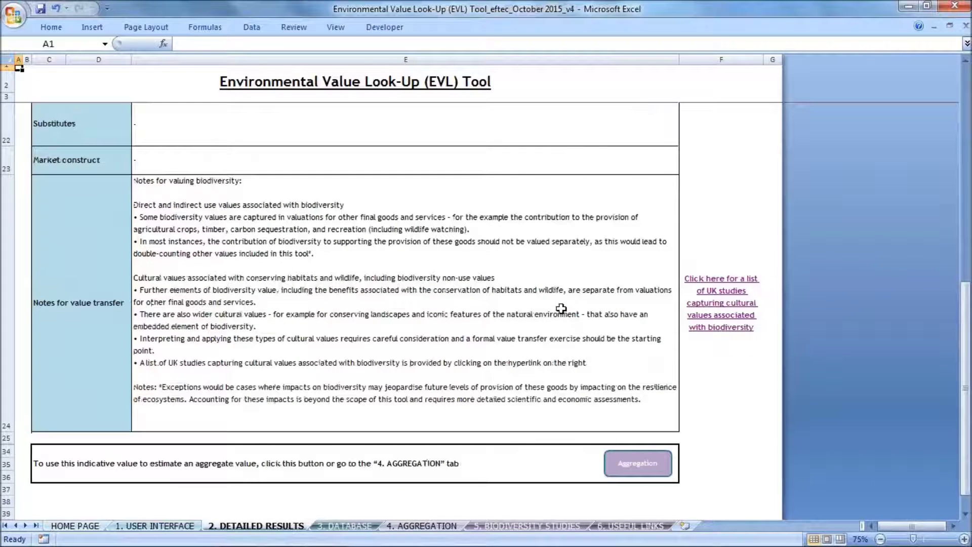
left_click(563, 310)
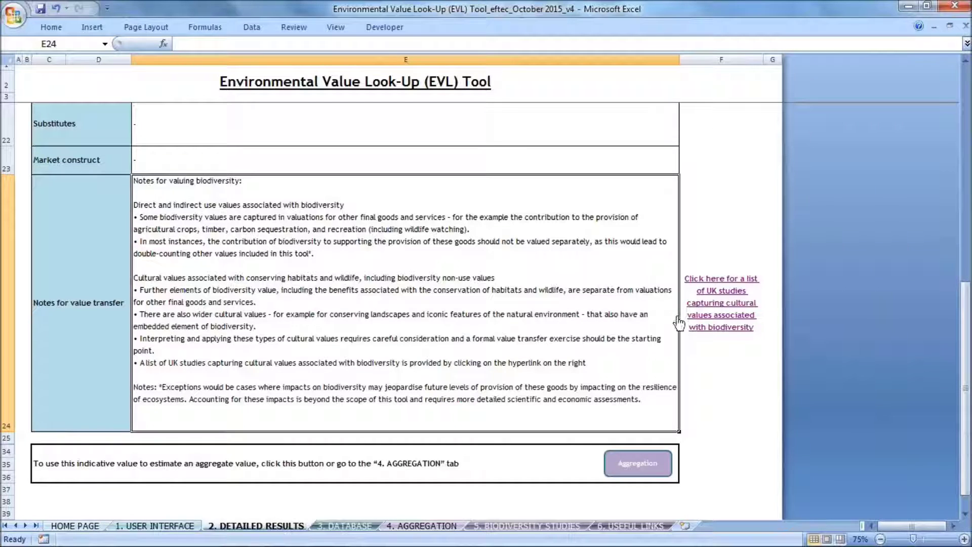
left_click(718, 307)
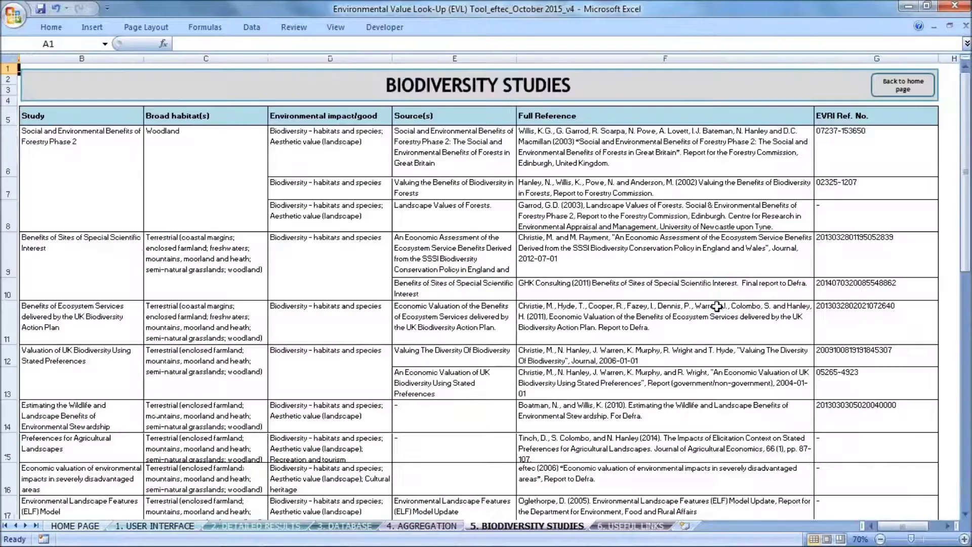
left_click(678, 316)
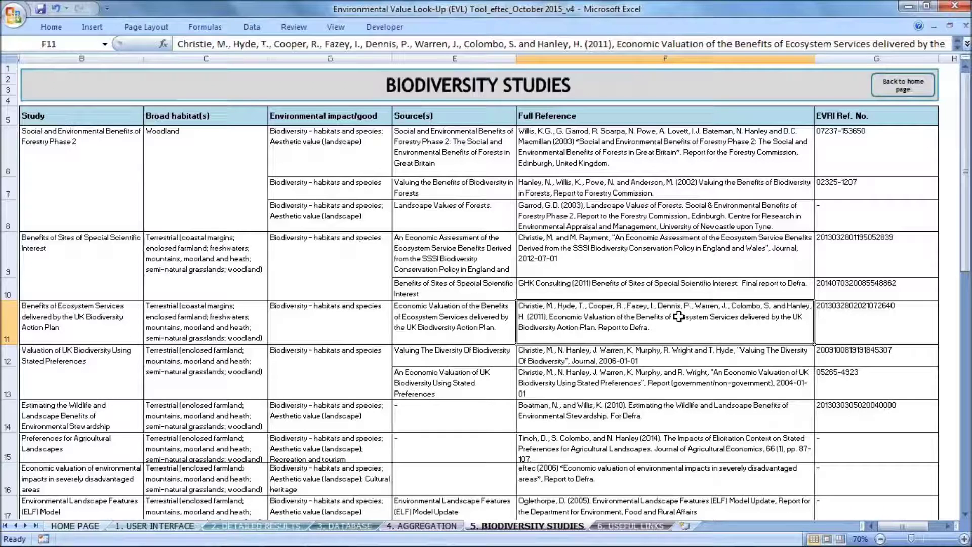
left_click(851, 318)
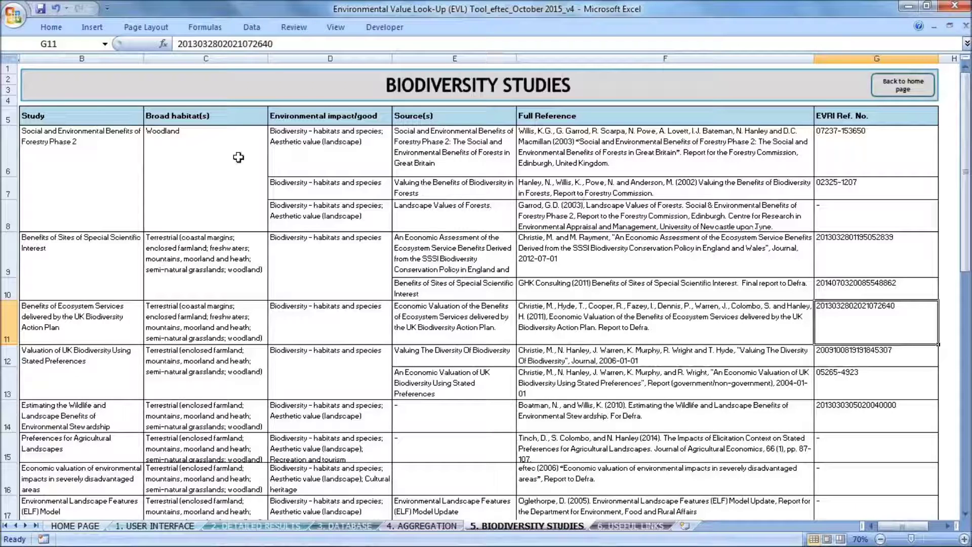
left_click(209, 161)
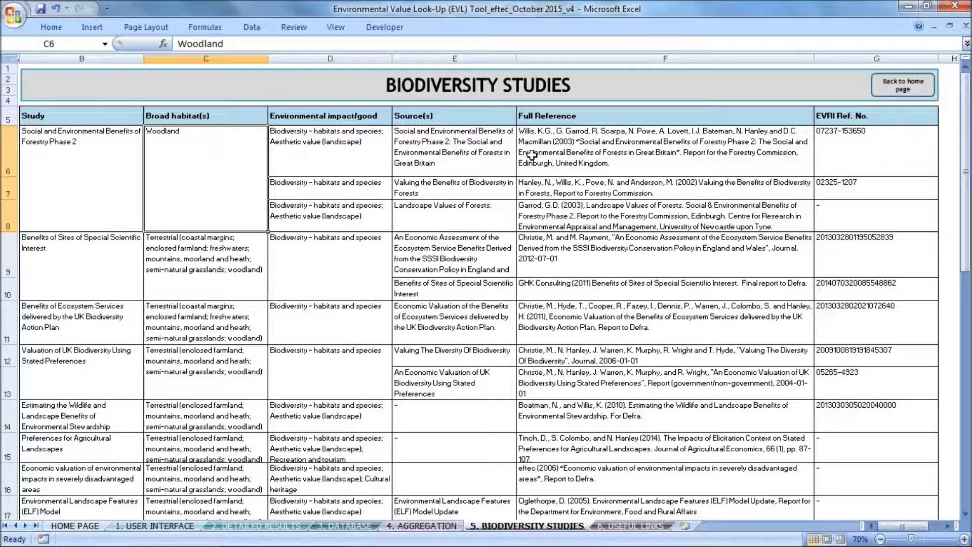
left_click(879, 166)
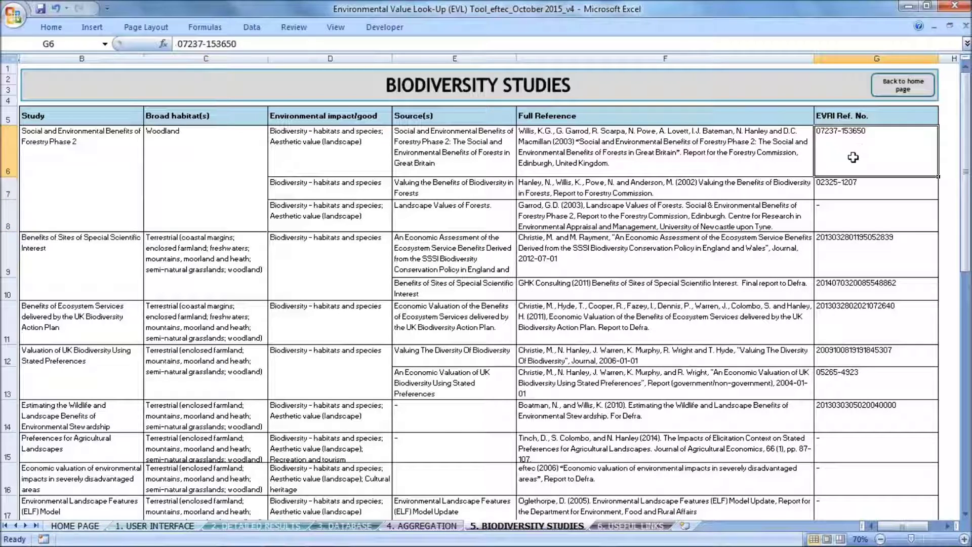